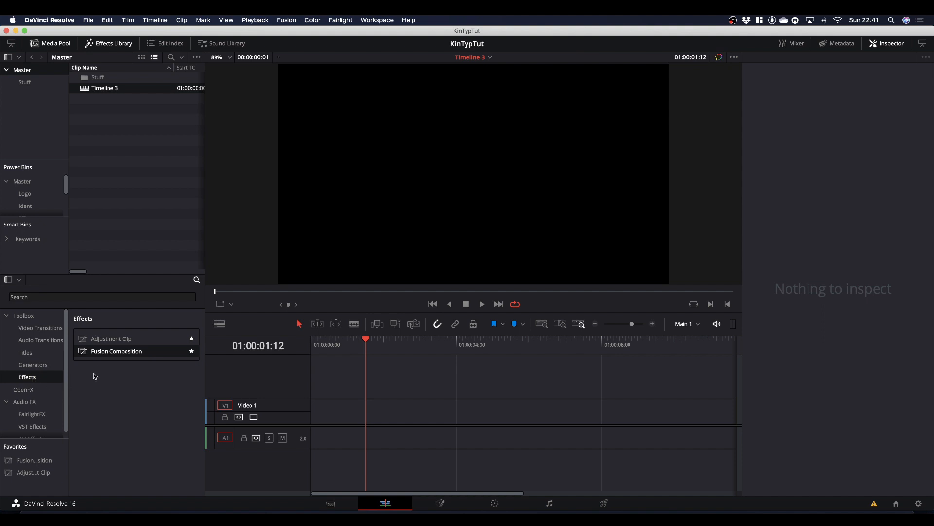
Place a Fusion Composition at the start of the Video 1 track and open it on the Fusion page.
drag(114, 355, 312, 419)
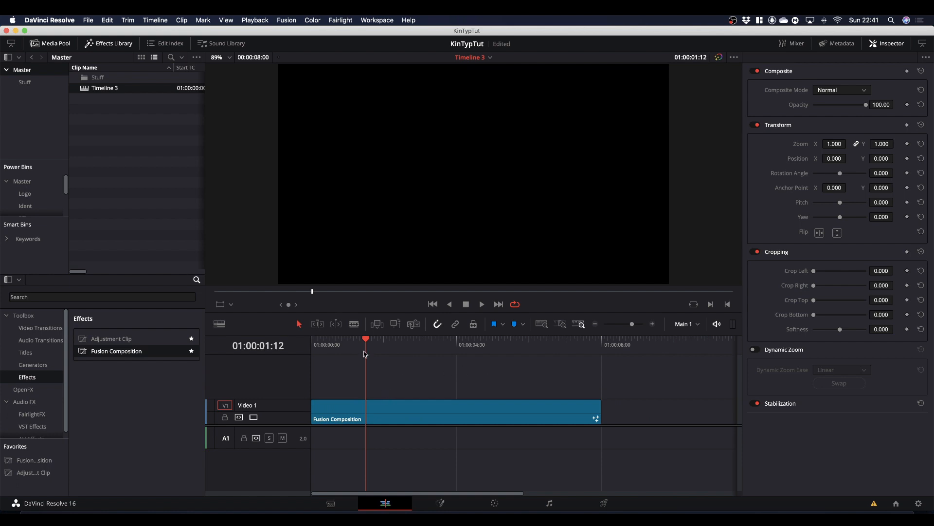
click(441, 503)
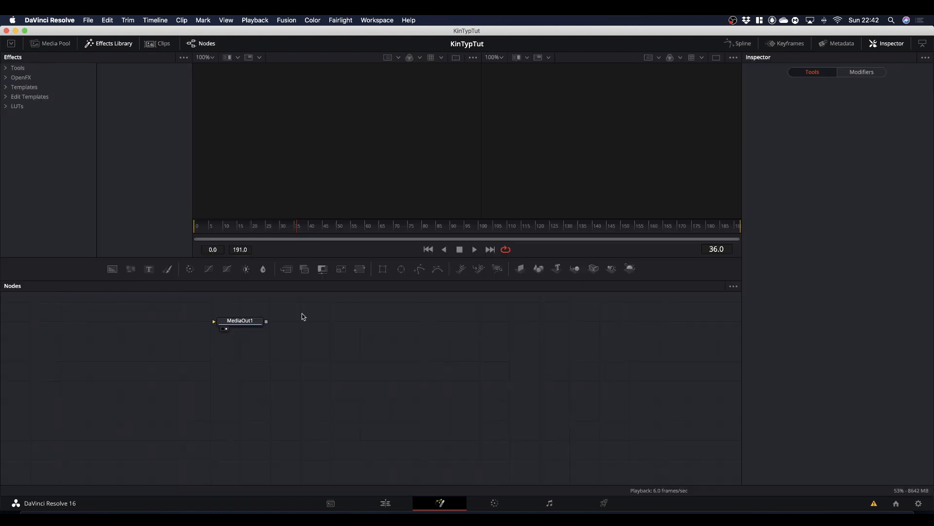
Move MediaOut1 to the far end of the node graph, then add a Background node and connect it to MediaOut1.
drag(243, 325, 620, 414)
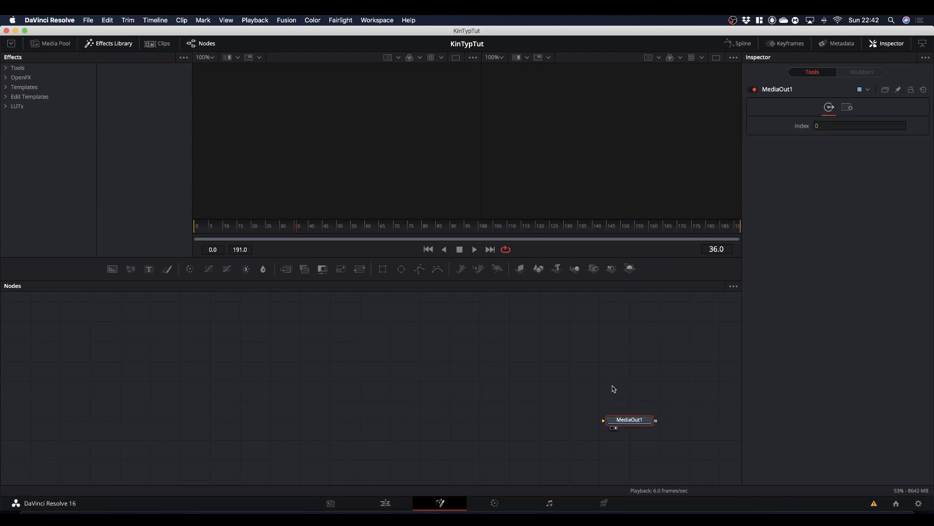
click(113, 270)
click(94, 397)
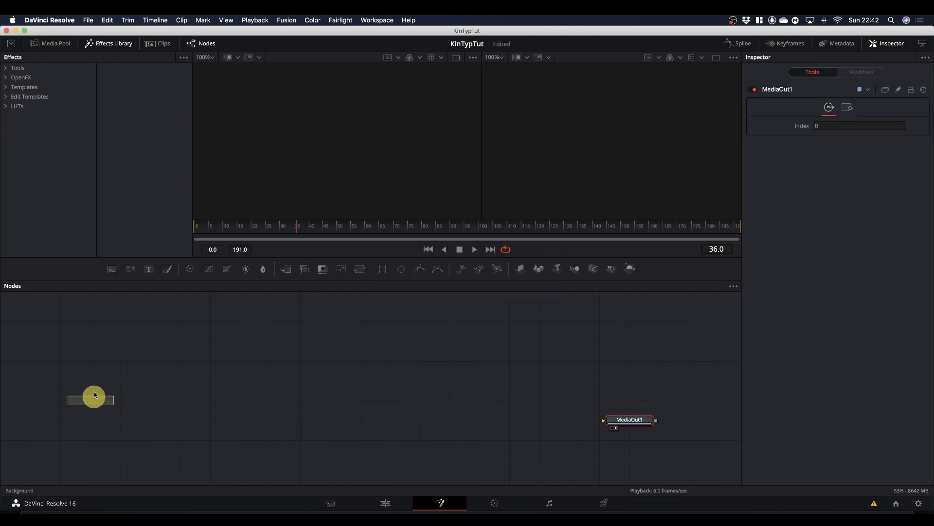
drag(97, 393, 621, 422)
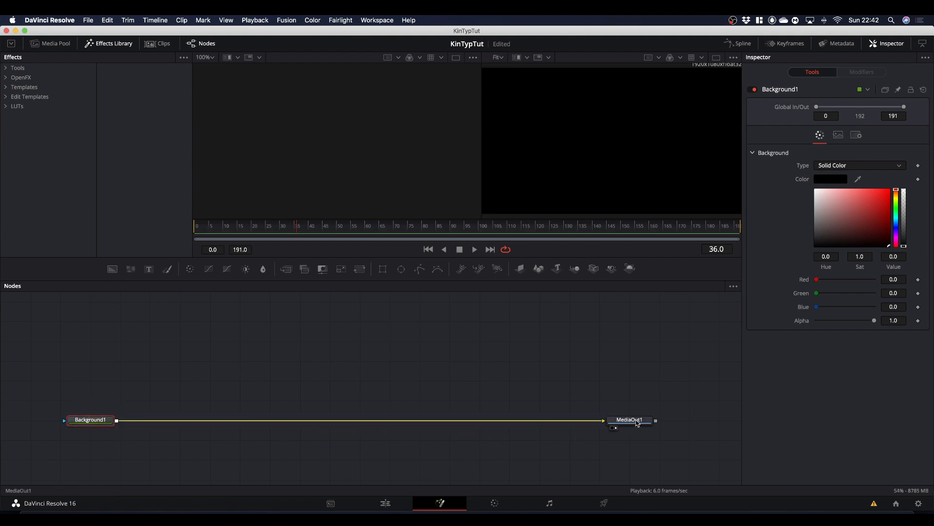
click(645, 311)
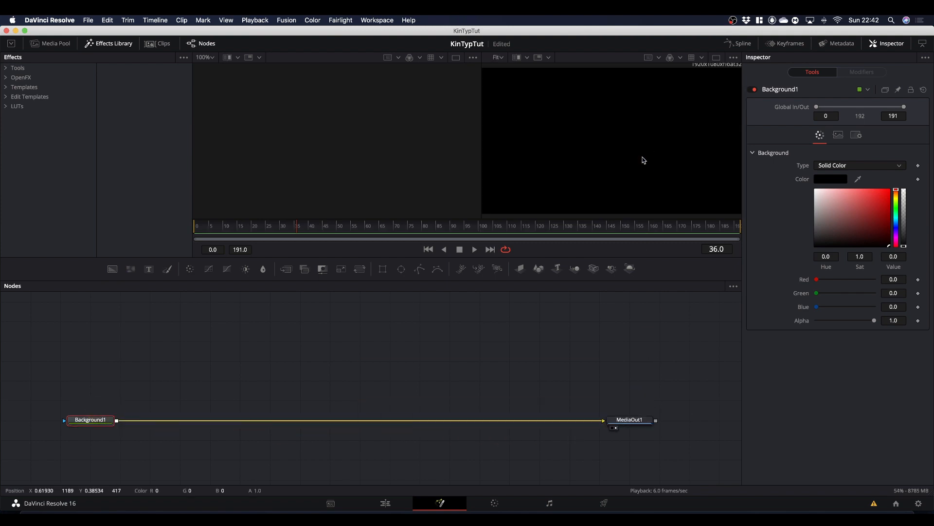
Change the background to a linear Gradient running diagonally from about 0.008, 0.013 to about 0.989, 0.990.
click(836, 165)
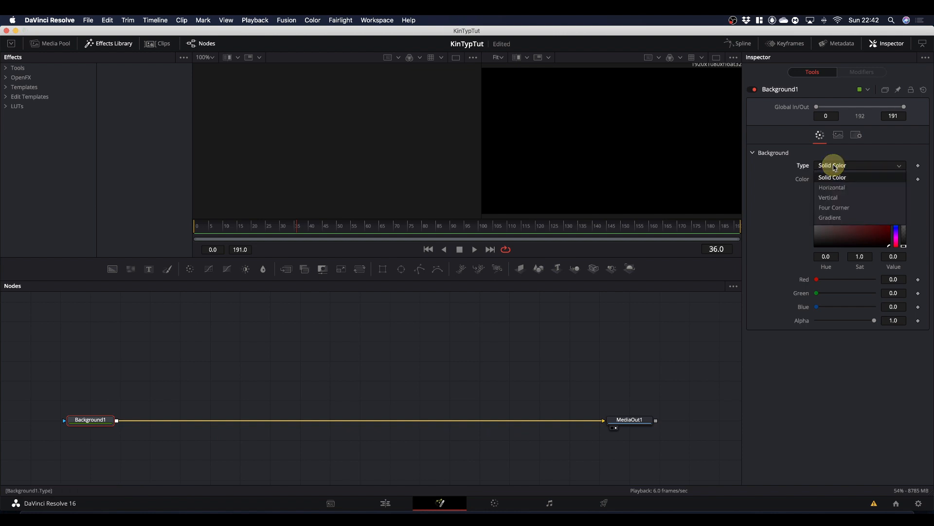
click(831, 217)
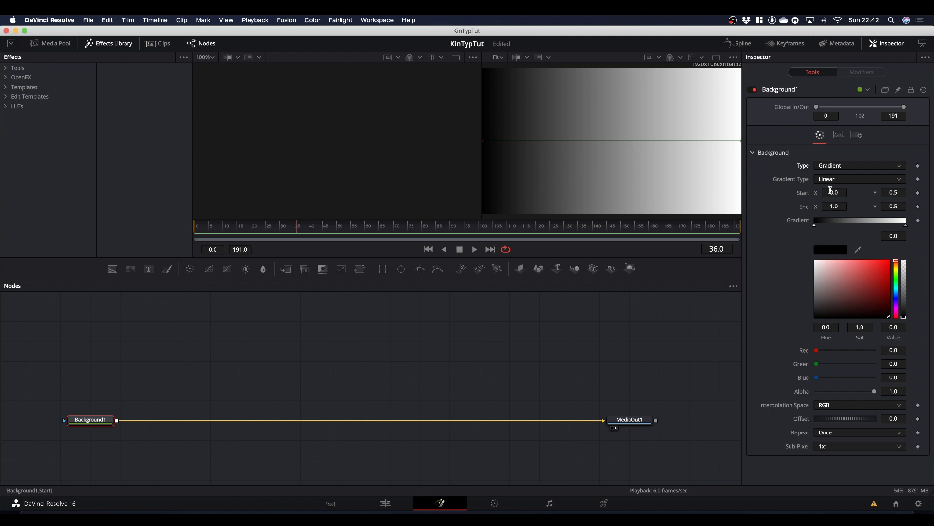
drag(831, 190, 838, 193)
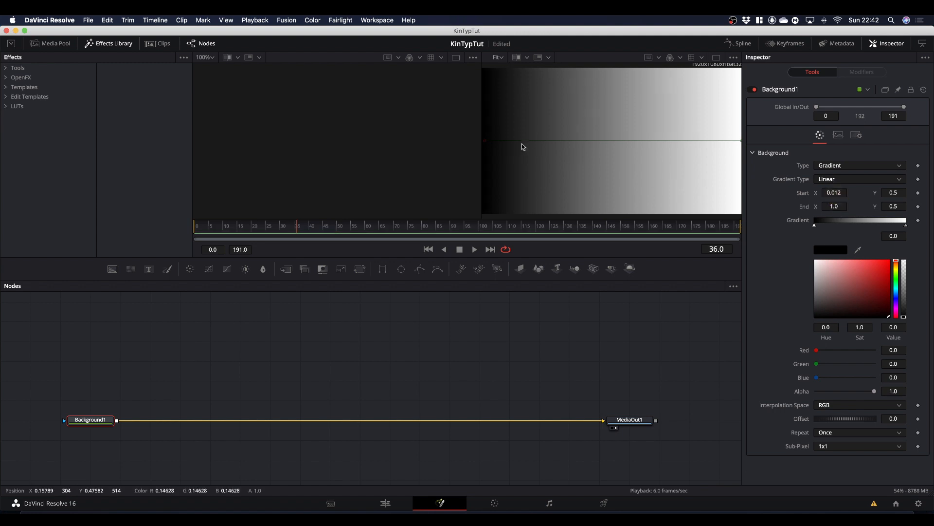
drag(485, 142, 484, 212)
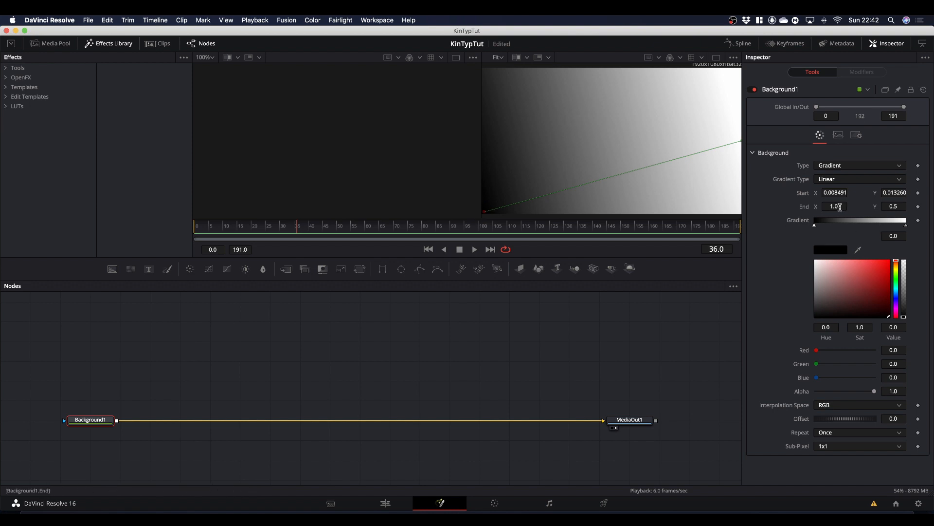
drag(840, 207, 833, 203)
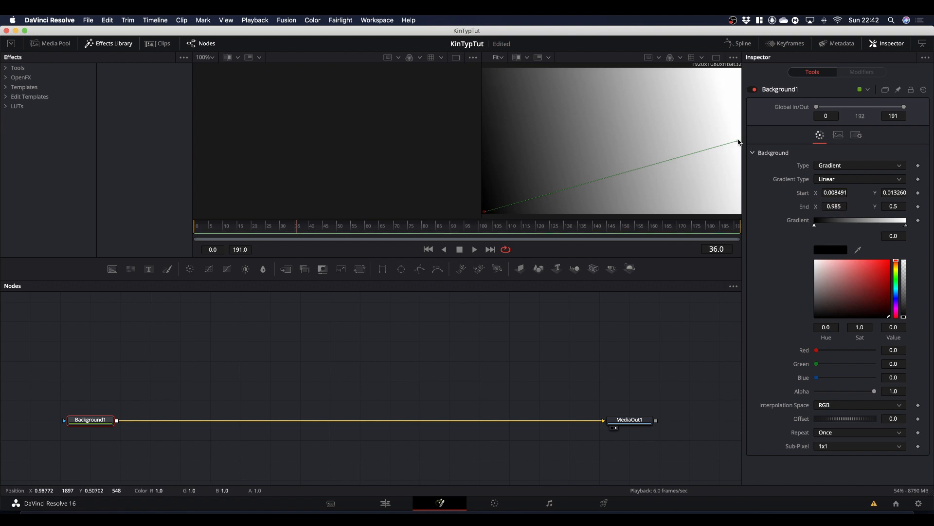
drag(738, 142, 739, 70)
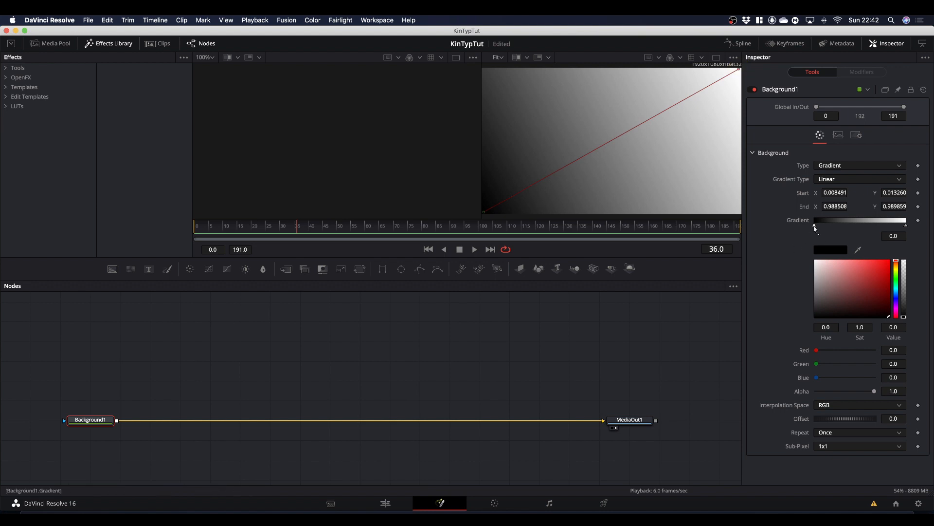
Colour the gradient's start purple (hue 0.816, saturation 0.367, value 0.512) and its end dark purple (hue 0.816, saturation 0.651, value 0.291).
click(816, 228)
click(897, 305)
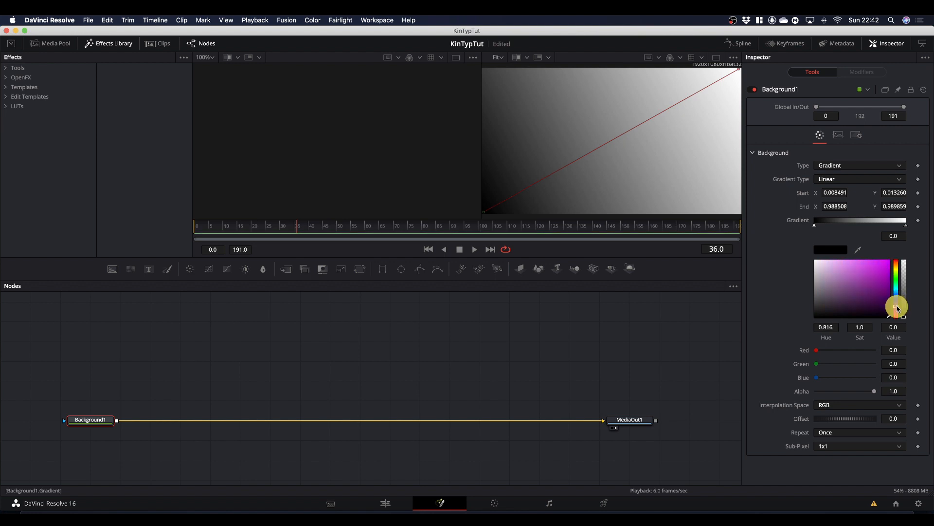
click(848, 293)
drag(847, 293, 843, 288)
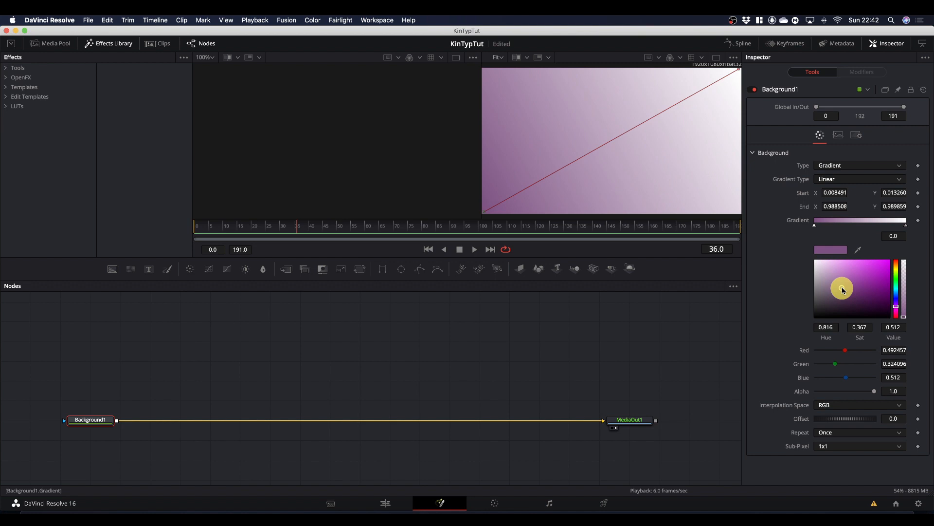
click(907, 225)
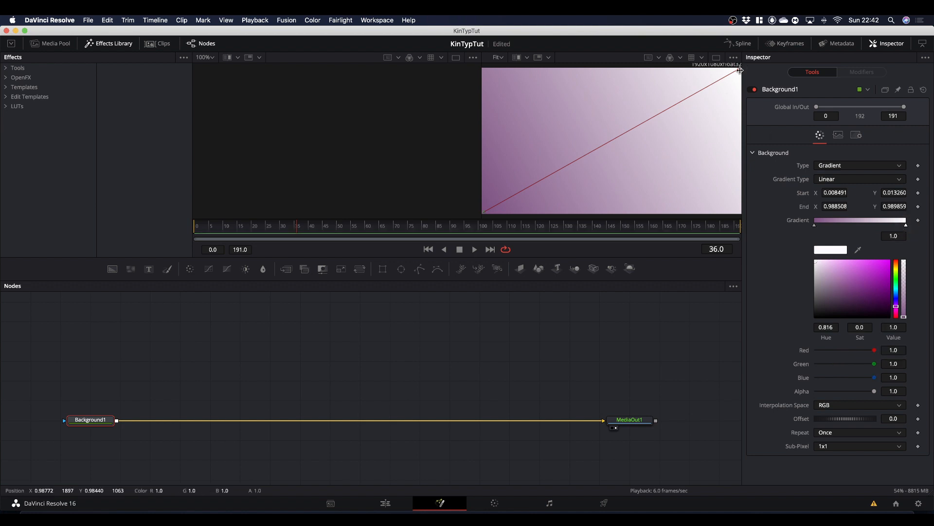
drag(843, 282, 864, 304)
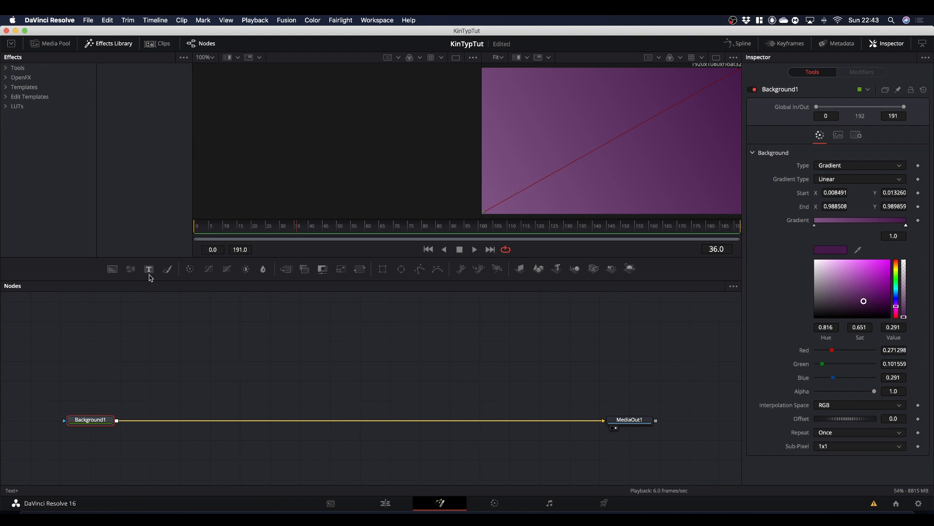
Add a Text+ node, display it in the empty viewer and enter LIKE as its styled text.
drag(149, 270, 341, 170)
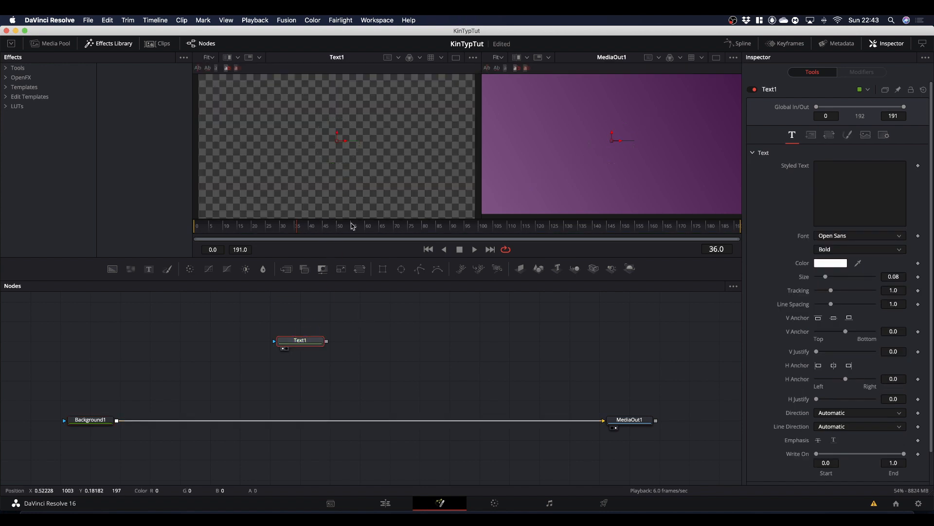
click(823, 183)
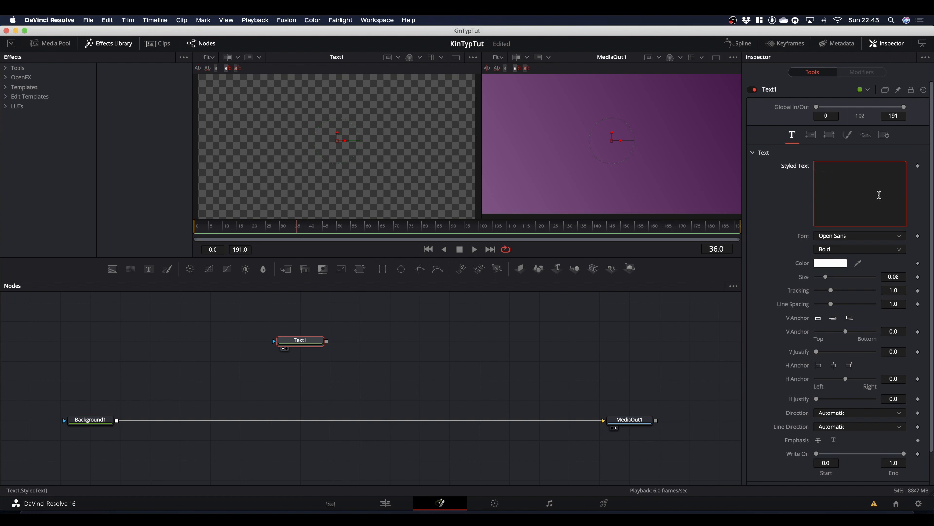
text(LIK)
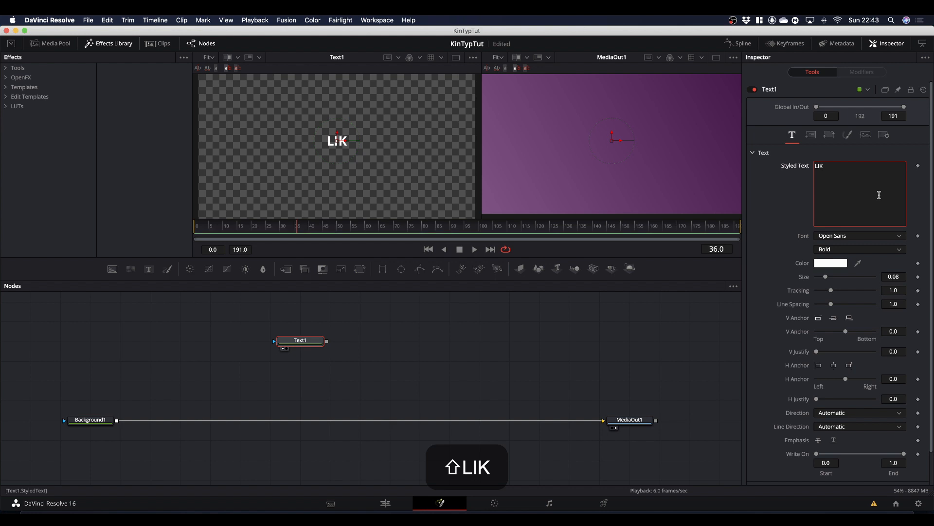
text(E)
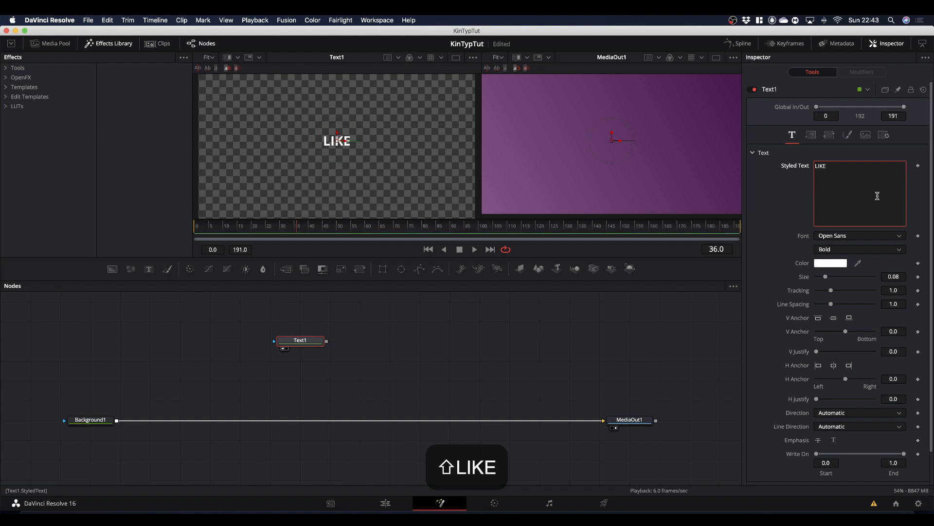
Set the LIKE text's font style to Light and increase its size to about 0.17.
click(829, 252)
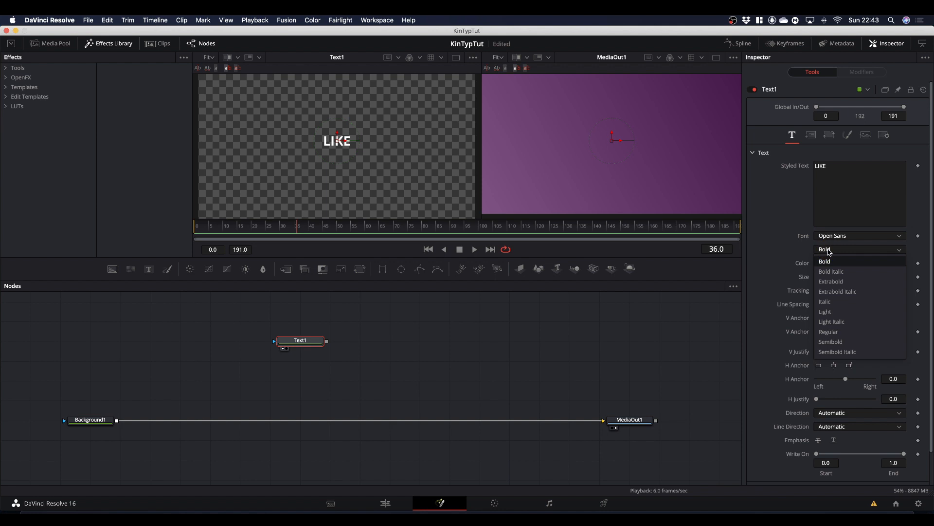
click(825, 312)
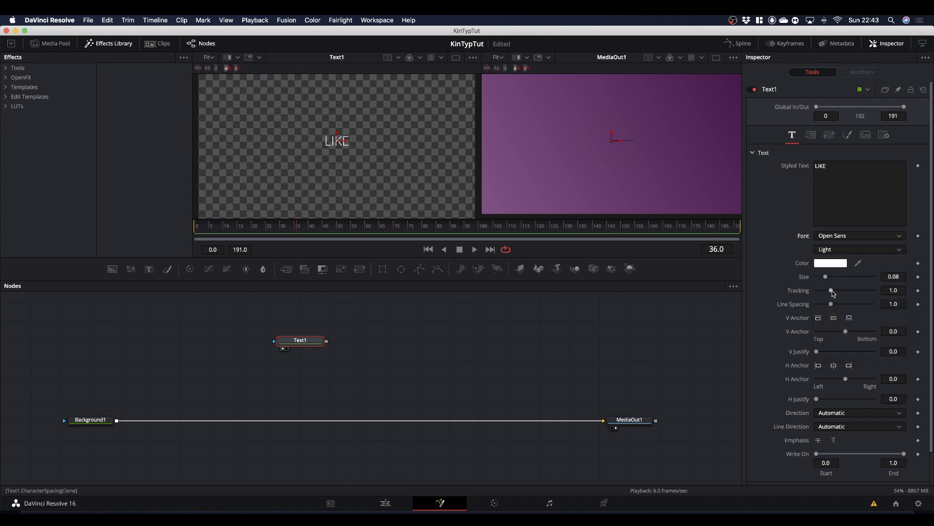
drag(826, 278, 837, 280)
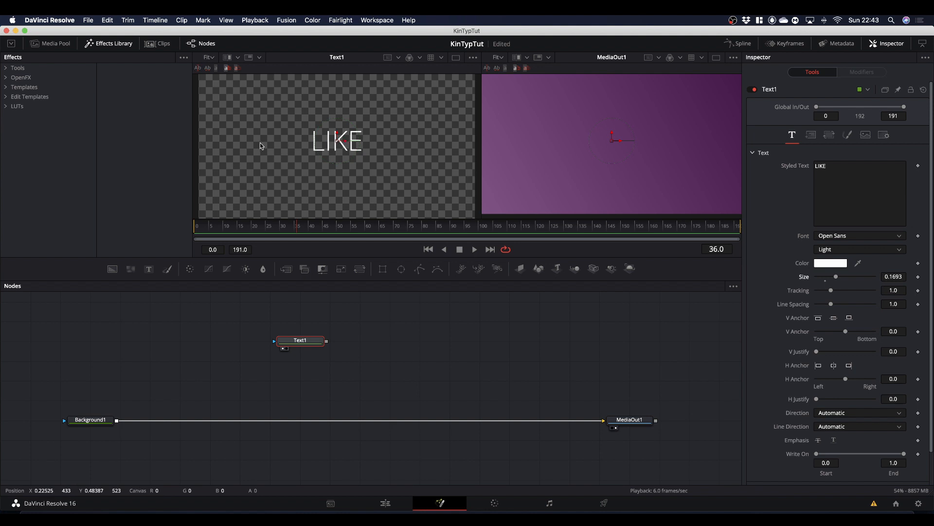
Keyframe the text's tracking at 1.0 on frame 0, about 1.228 on frame 24 and 1.0 on frame 48.
drag(298, 229, 173, 247)
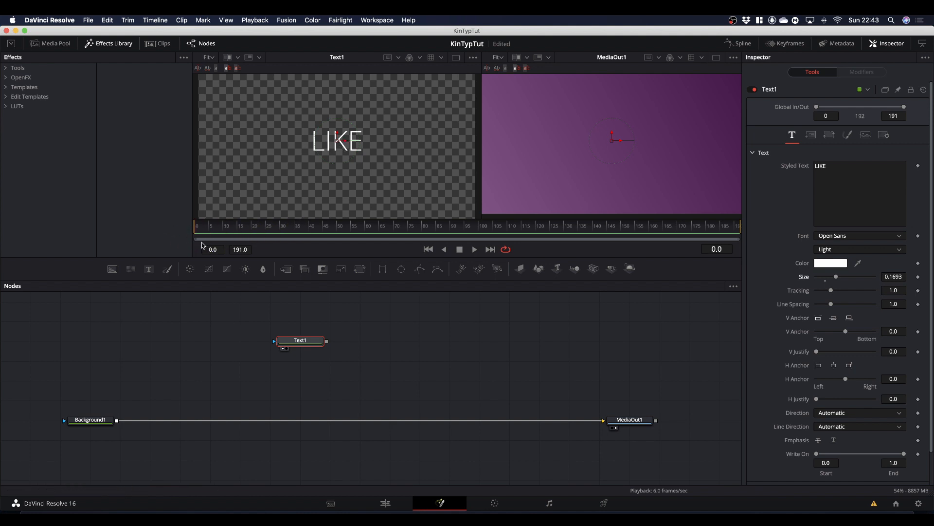
click(918, 291)
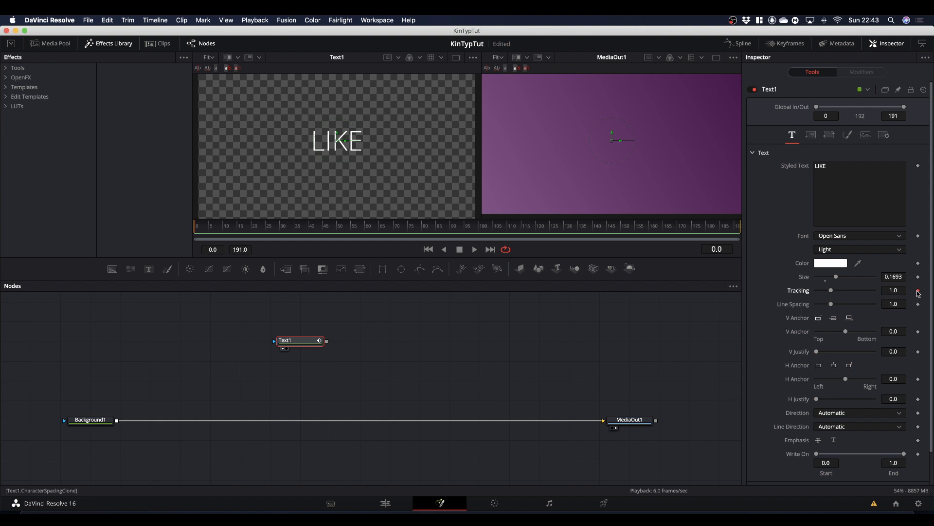
drag(239, 230, 263, 244)
drag(832, 291, 835, 292)
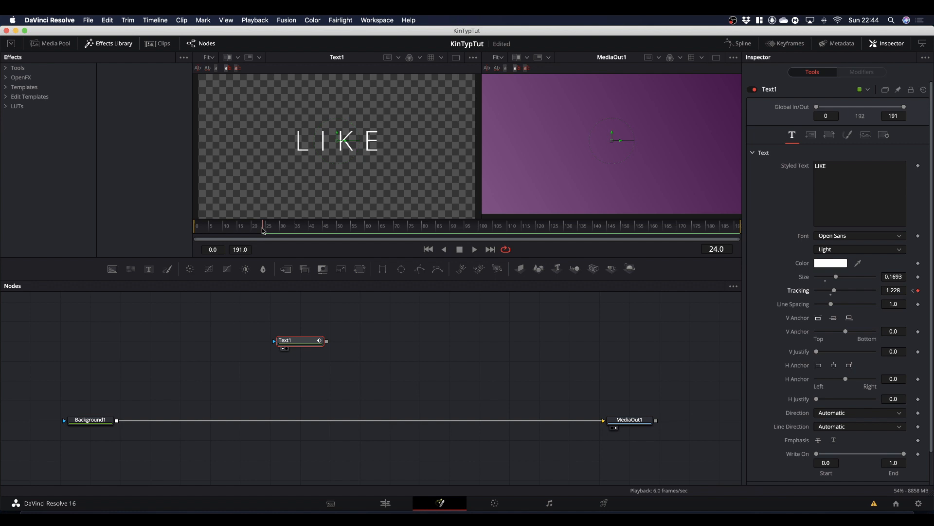
drag(263, 230, 334, 247)
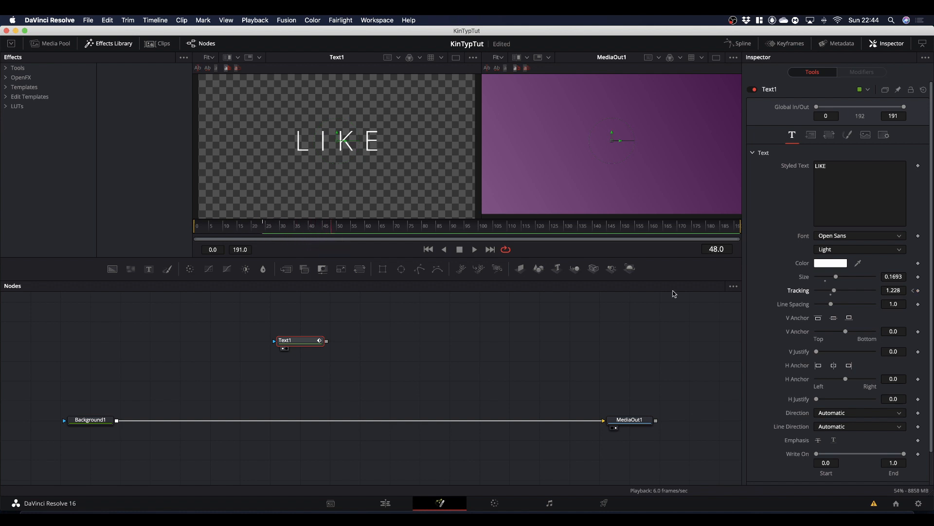
double_click(832, 295)
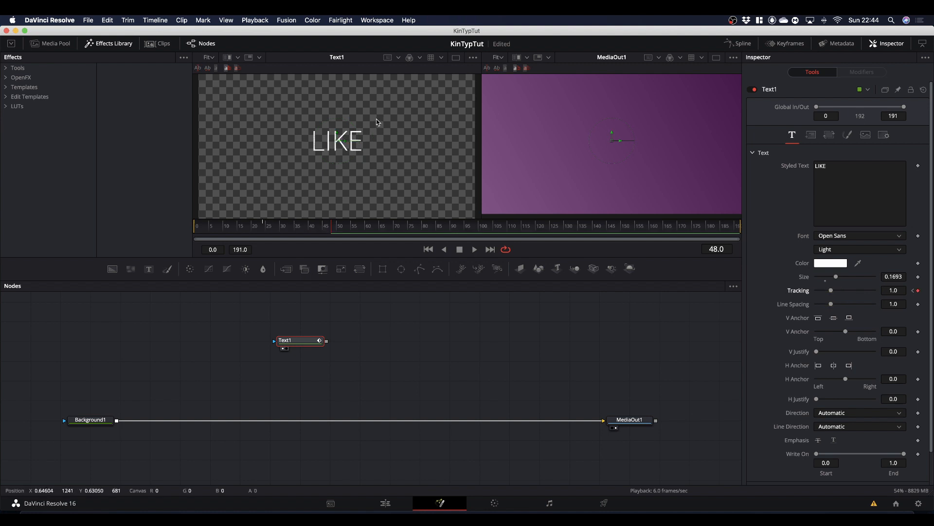
Play the tracking animation from frame 0 twice to review the letter spacing.
drag(332, 229, 162, 246)
key(space)
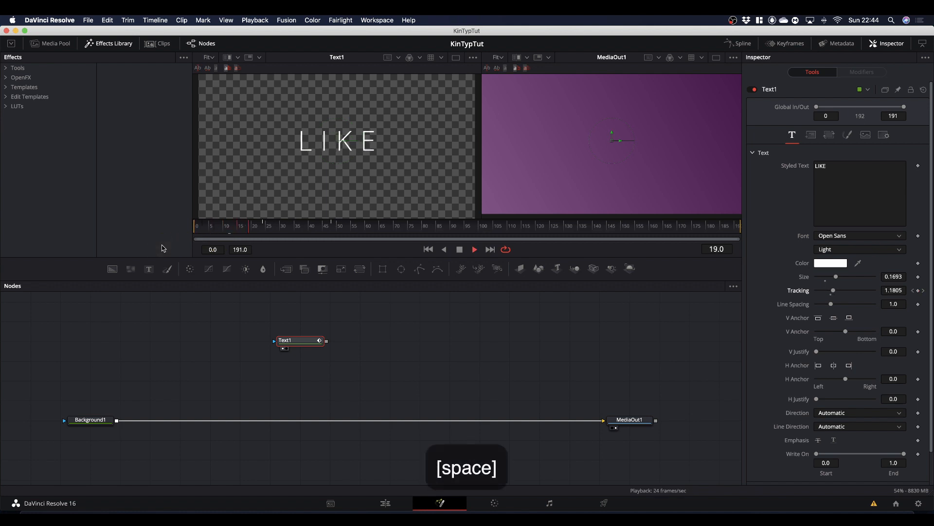
key(space)
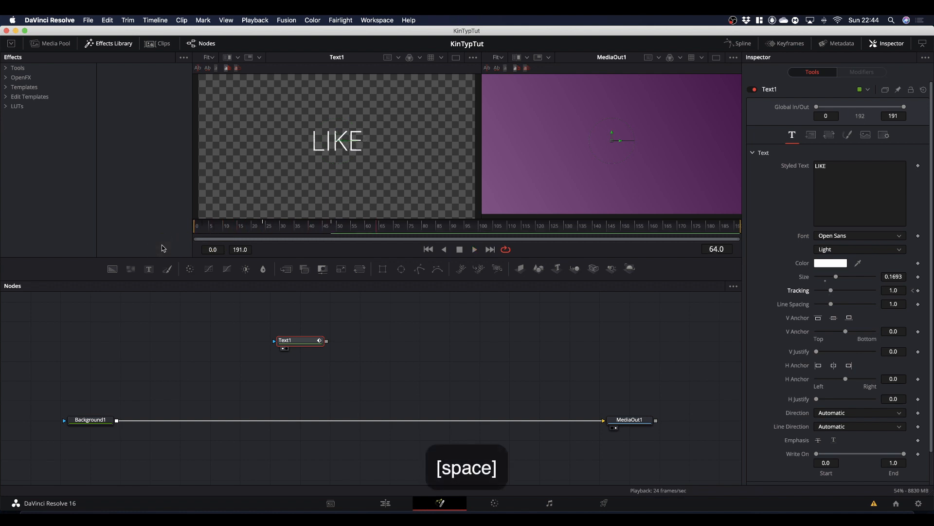
drag(377, 232, 152, 253)
key(space)
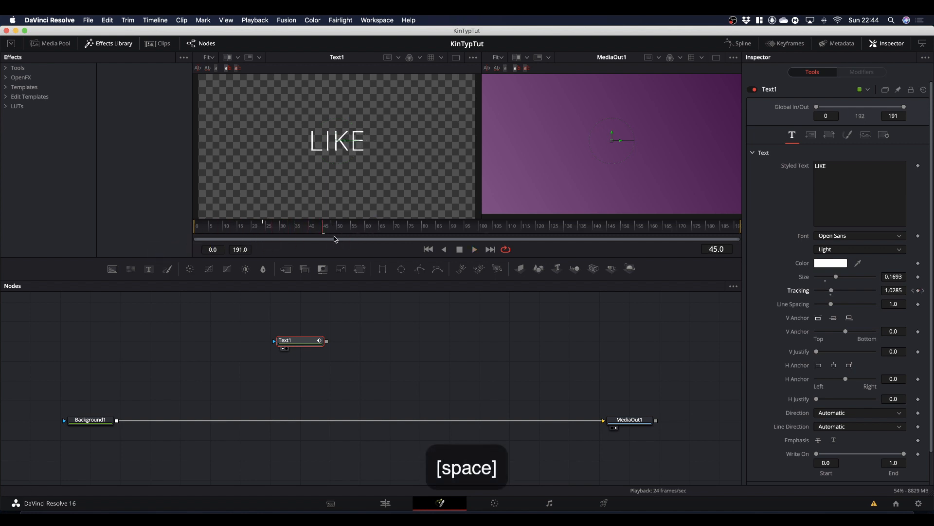
Add keyframes for the Styled Text and Font of Text1 at frame 0.
drag(325, 229, 163, 248)
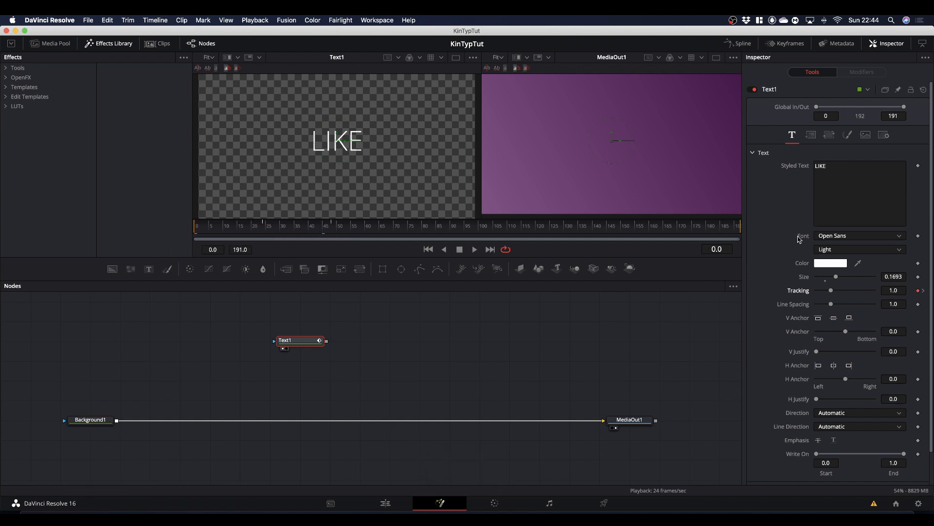
click(919, 167)
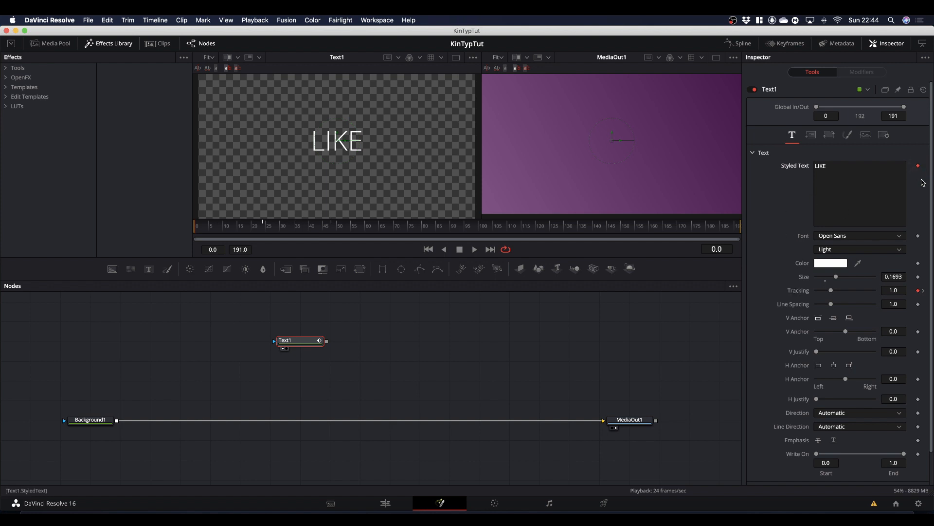
click(918, 237)
At frame 12, keyframe Text1's wording as SUBS and its font style as Bold.
drag(211, 231, 230, 242)
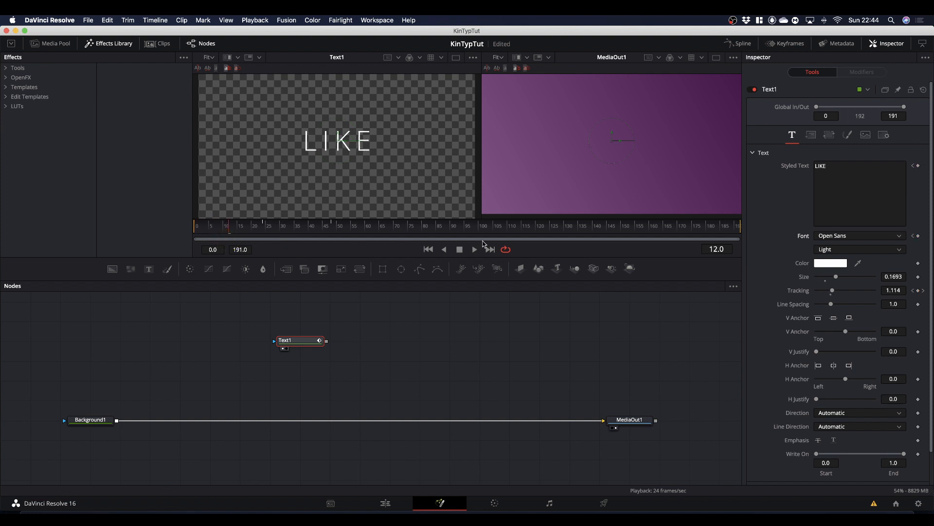
click(849, 166)
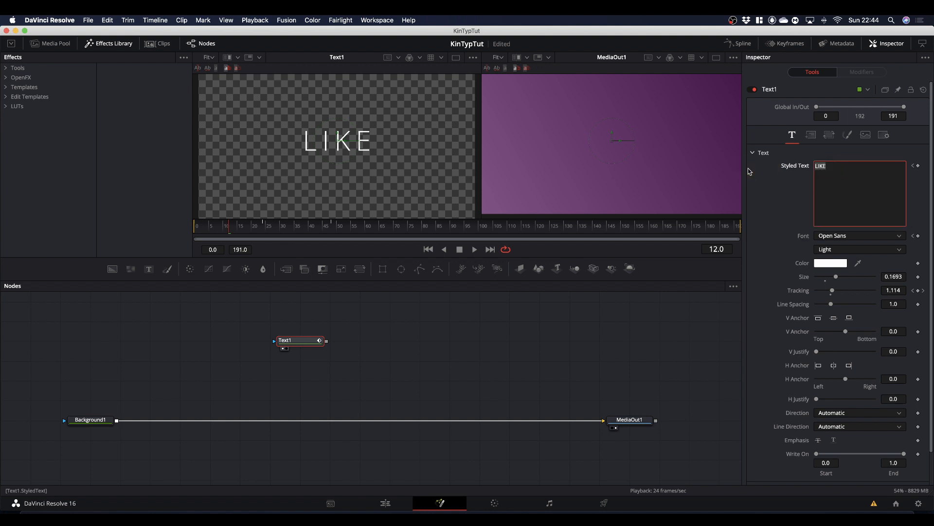
text(SUBS)
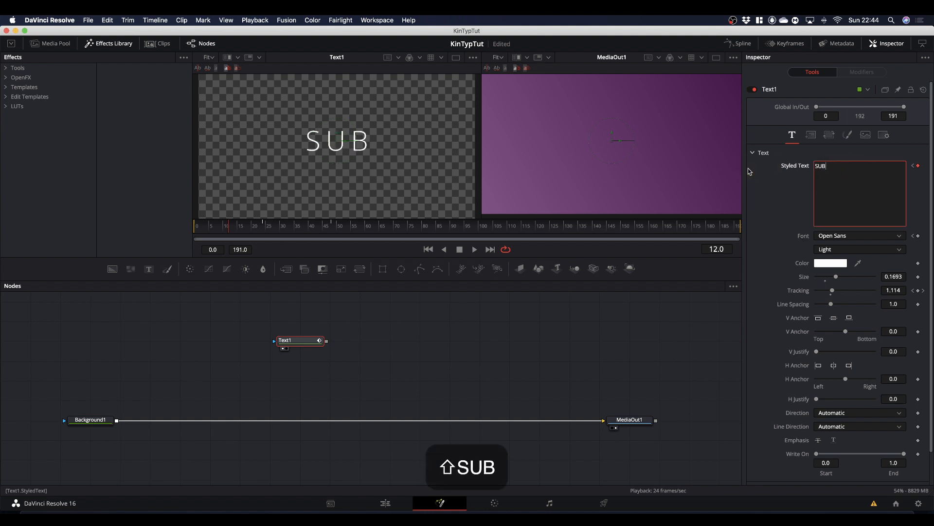
click(829, 251)
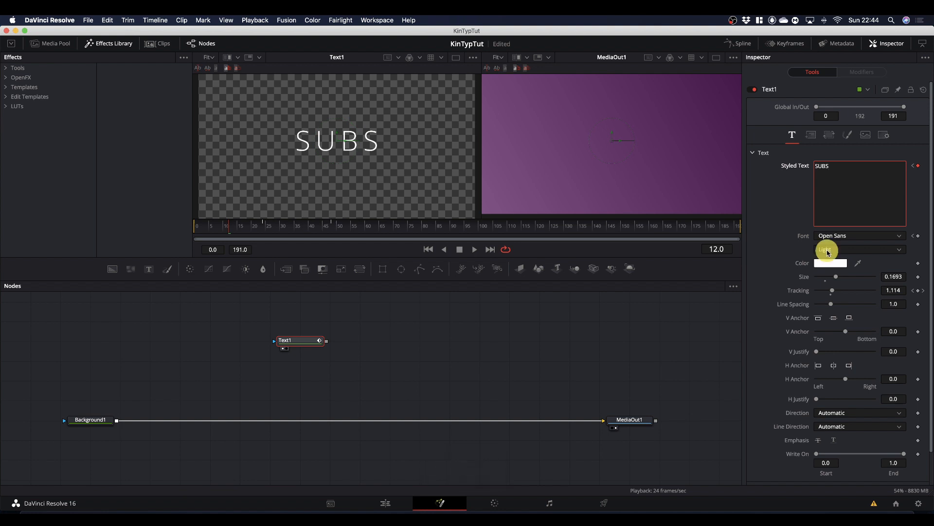
click(829, 262)
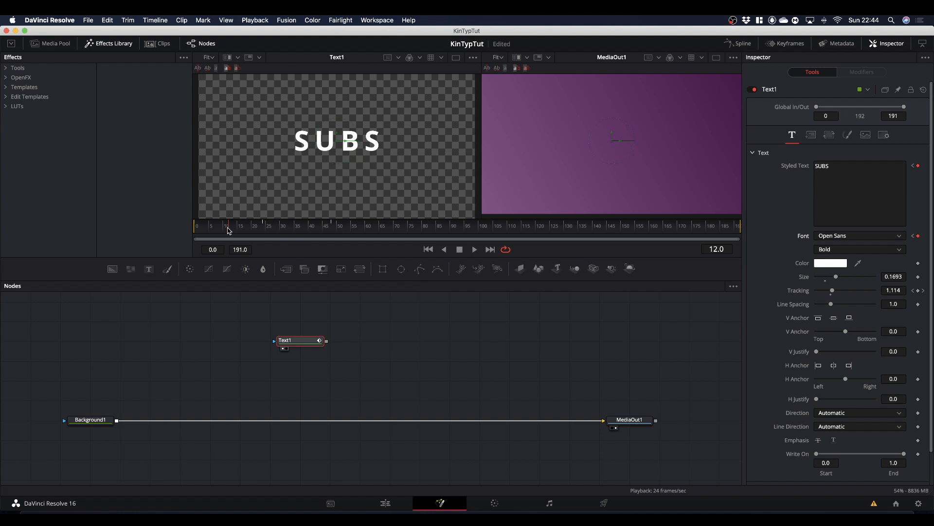
At frame 36, keyframe Text1's wording back to LIKE and its font style to Light.
drag(230, 231, 298, 246)
drag(838, 166, 757, 171)
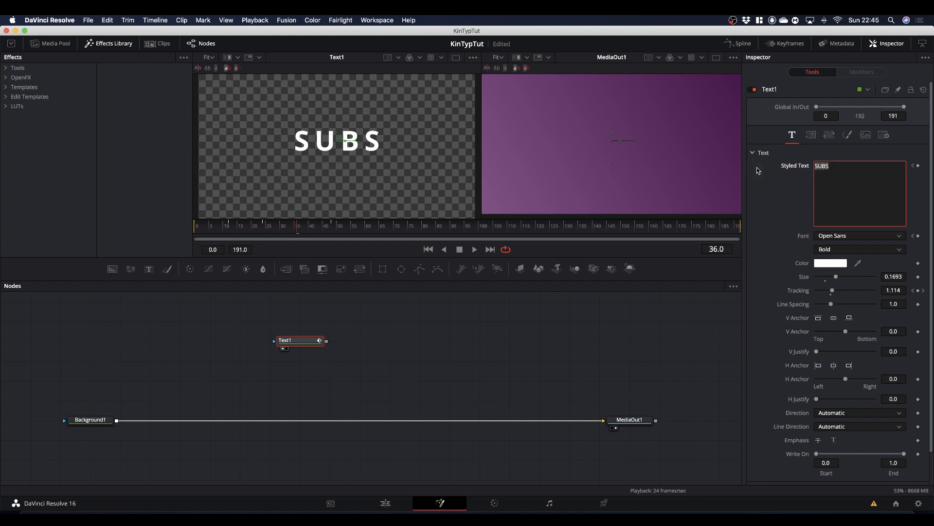
text(LIKE)
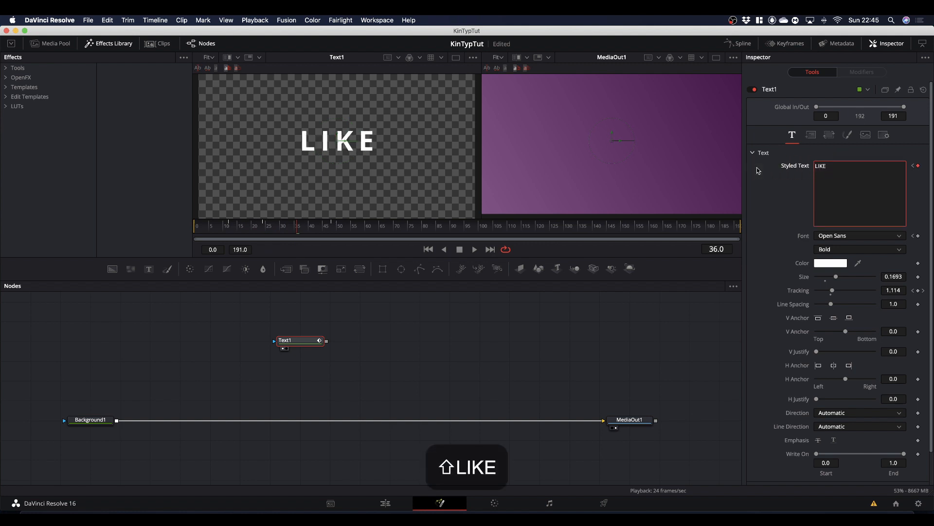
click(828, 249)
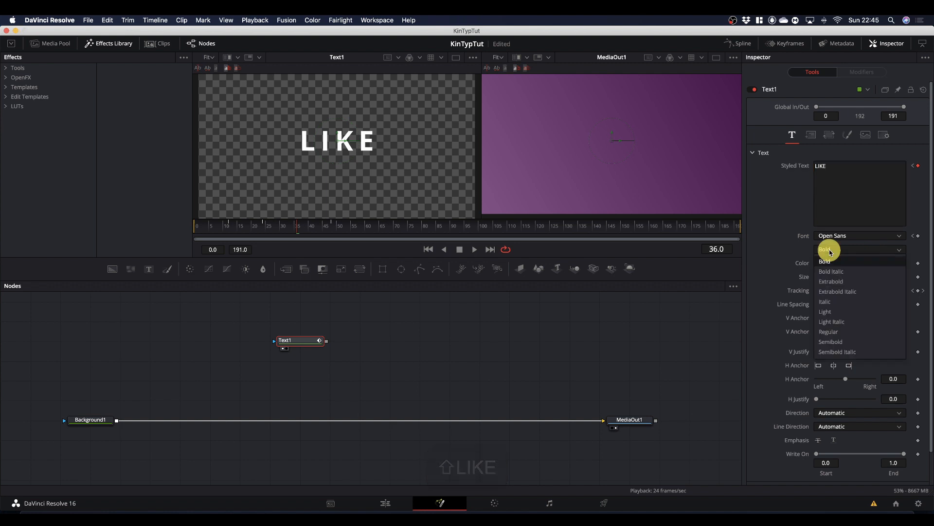
click(831, 314)
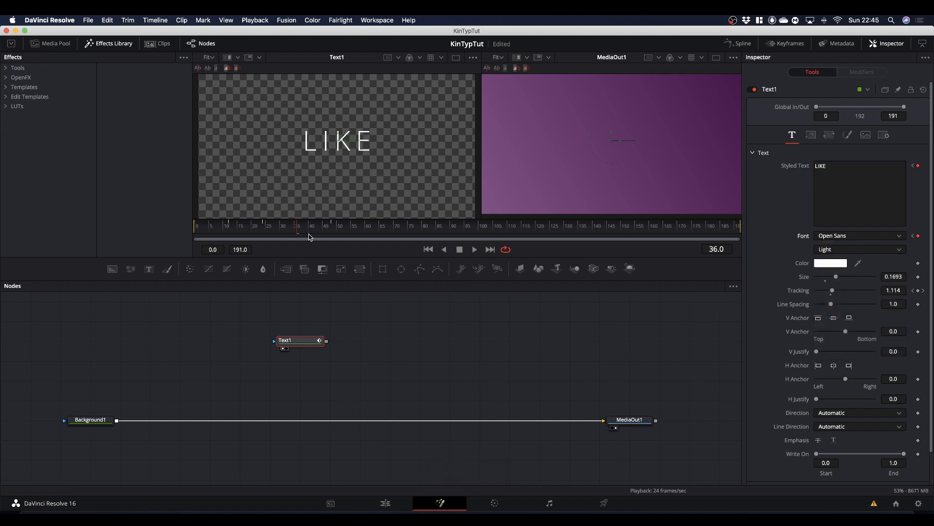
Play the animation from frame 0 twice to review the wording and weight changes, and return to frame 0.
drag(298, 230, 150, 231)
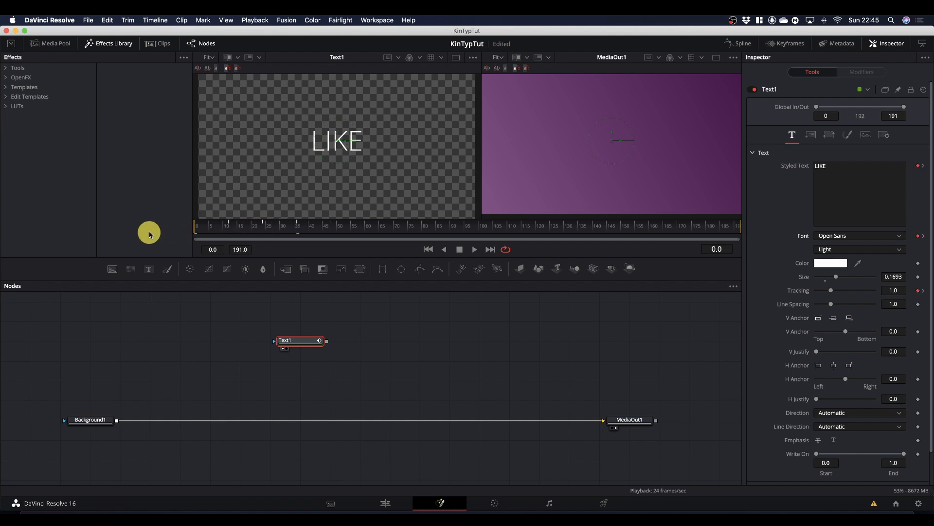
key(space)
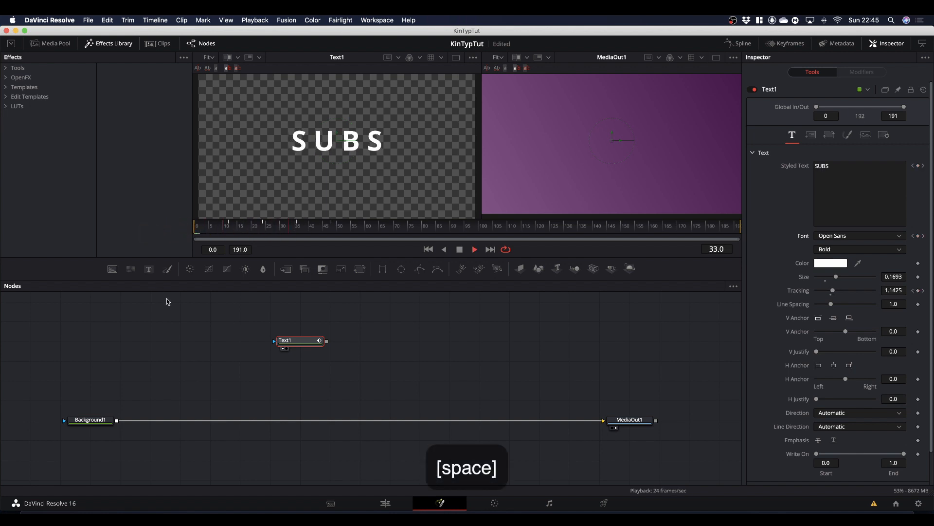
key(space)
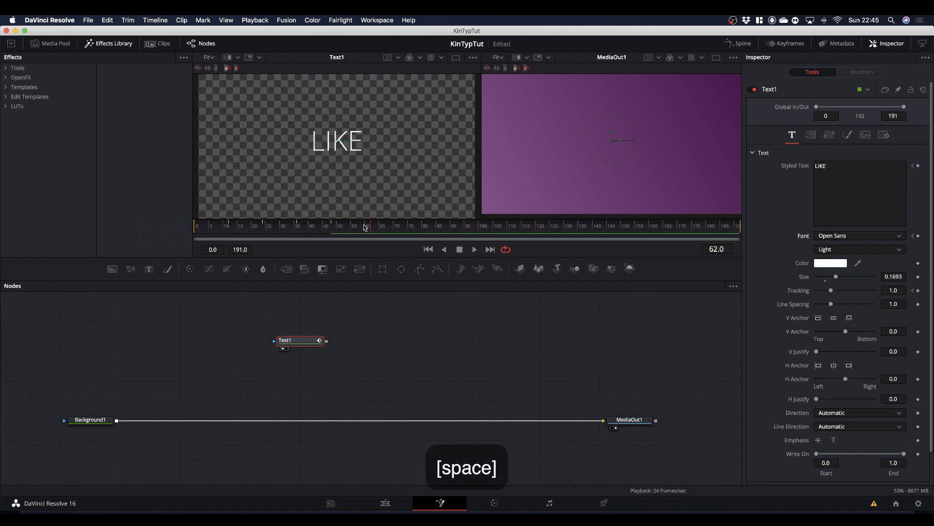
drag(369, 230, 144, 239)
key(space)
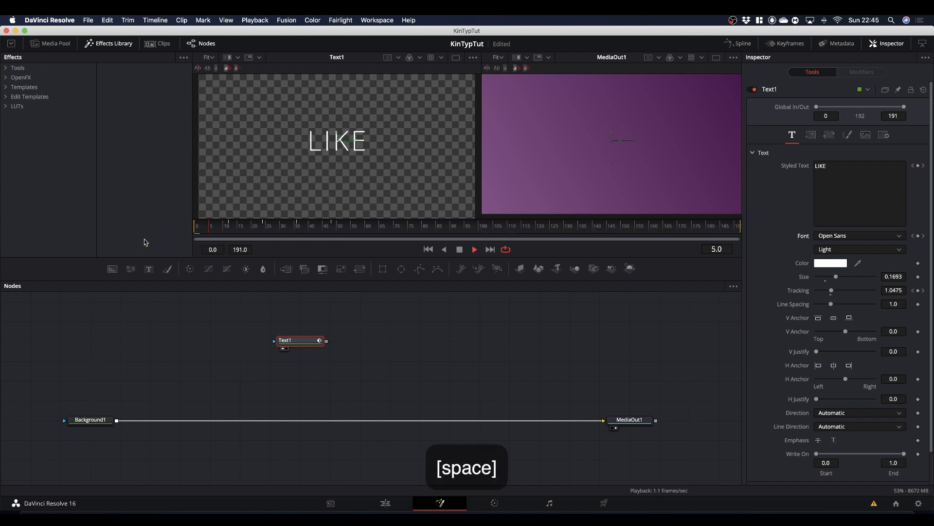
key(space)
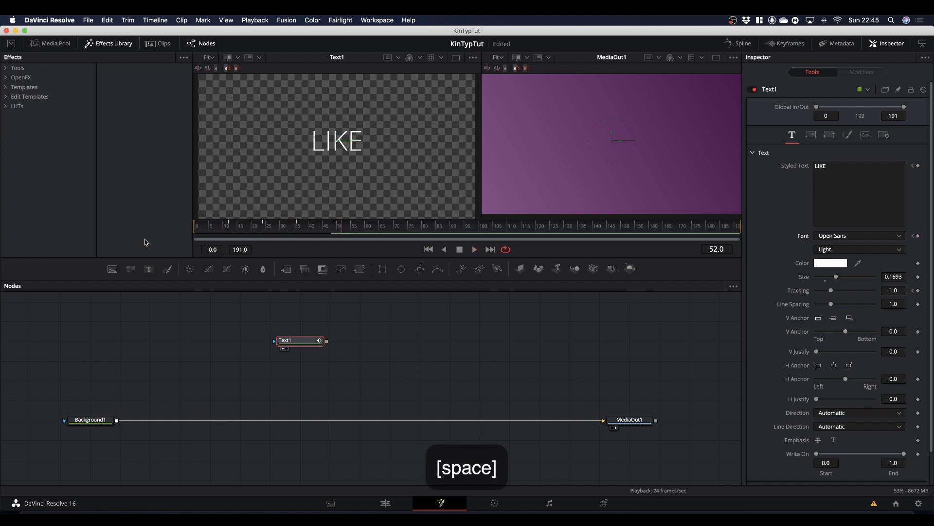
drag(342, 231, 126, 234)
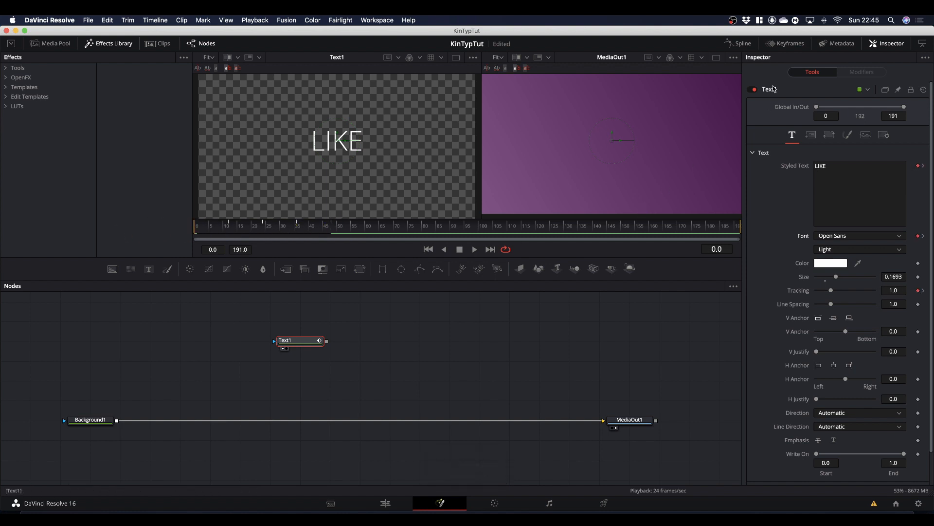
Open the Spline editor, widen it and display all of Text1's animation curves fitted to the view.
click(743, 45)
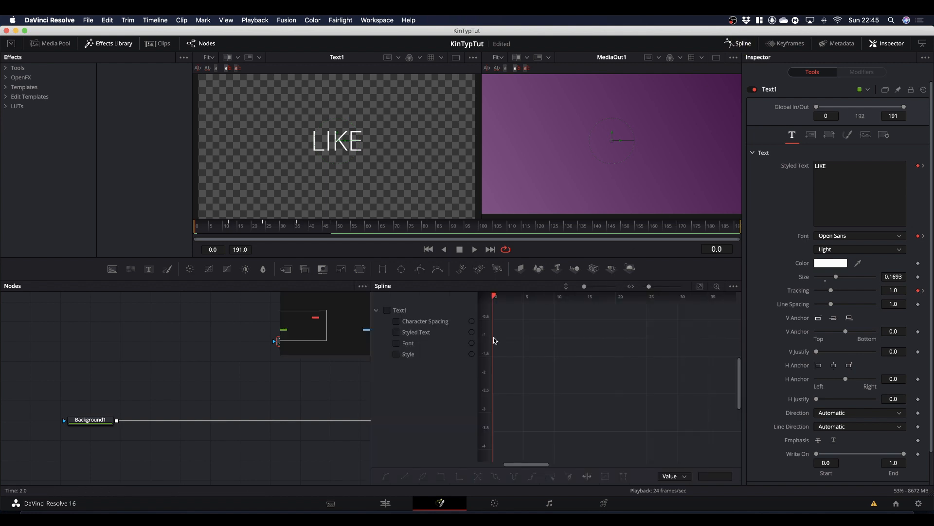
drag(372, 380, 100, 381)
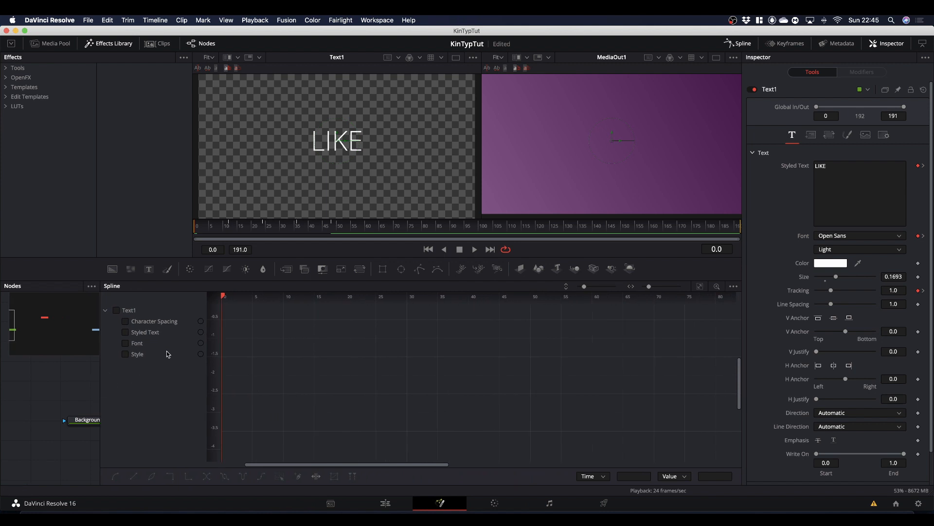
click(117, 311)
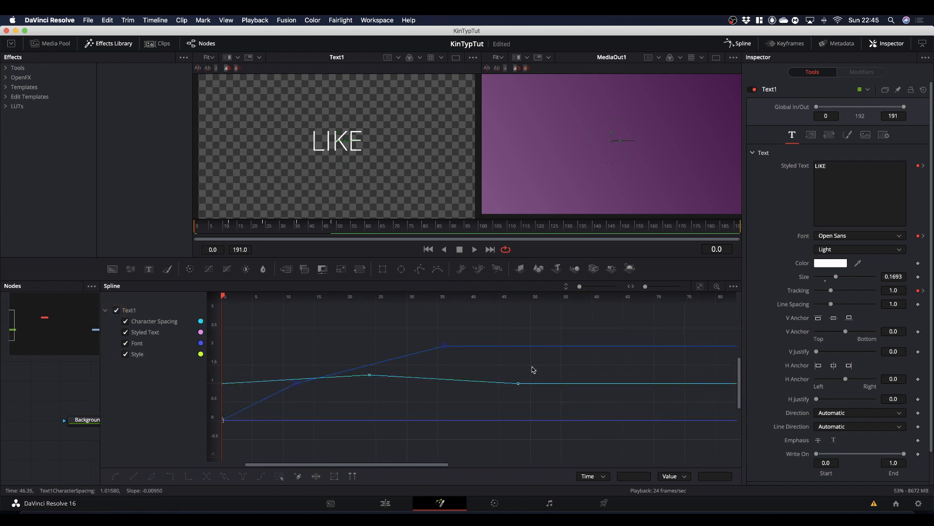
click(700, 287)
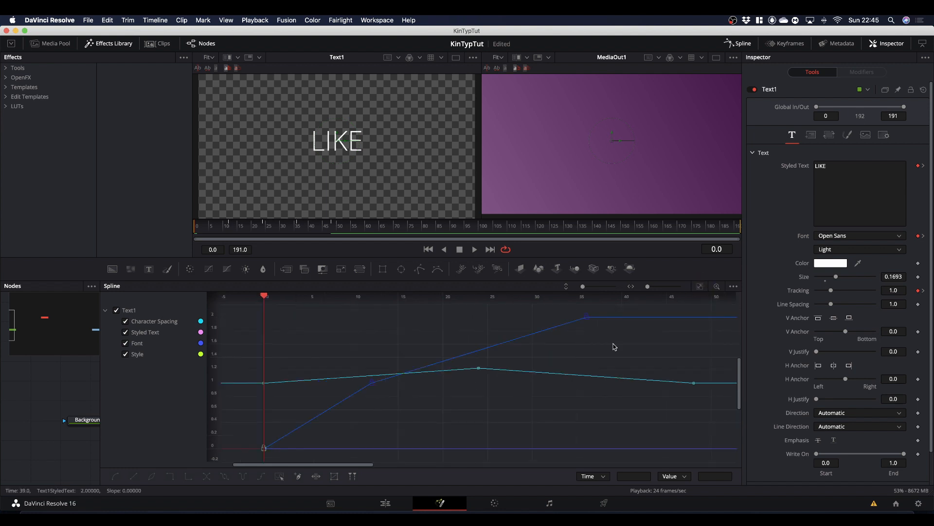
super+scroll(614, 347, down, 2)
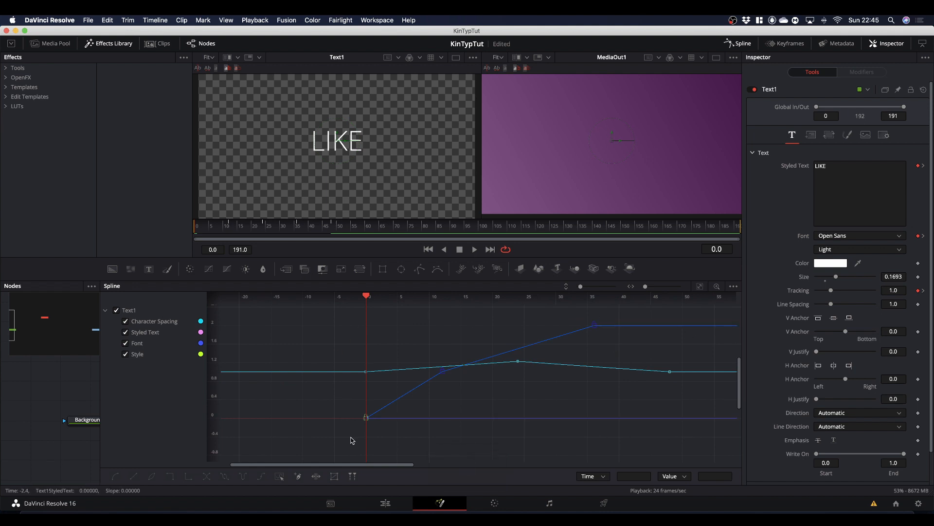
Select all of Text1's keyframes in the Spline editor, smooth their curves and set them to loop.
drag(347, 440, 698, 313)
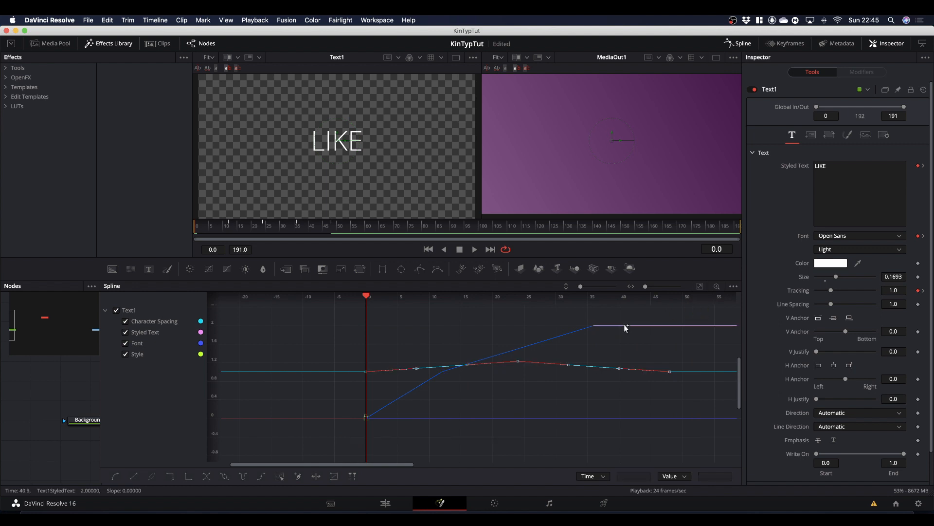
key(shift+s)
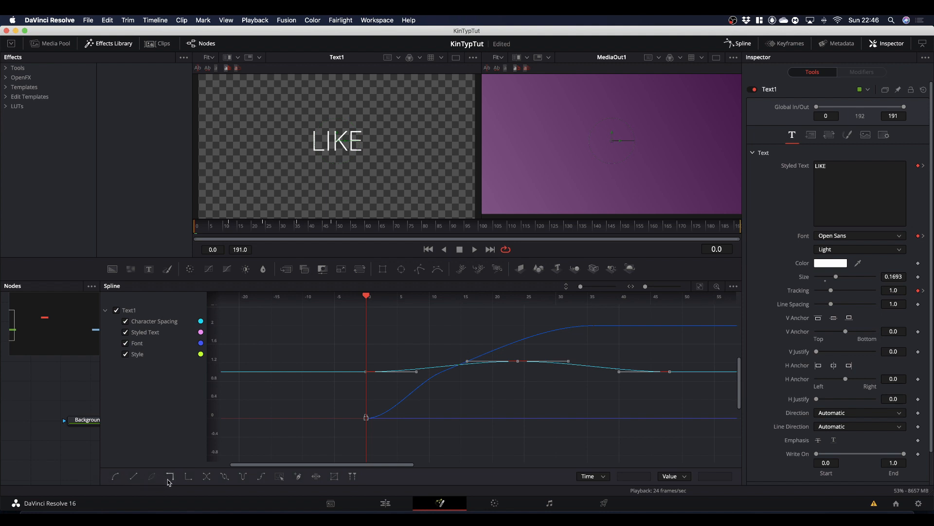
click(225, 478)
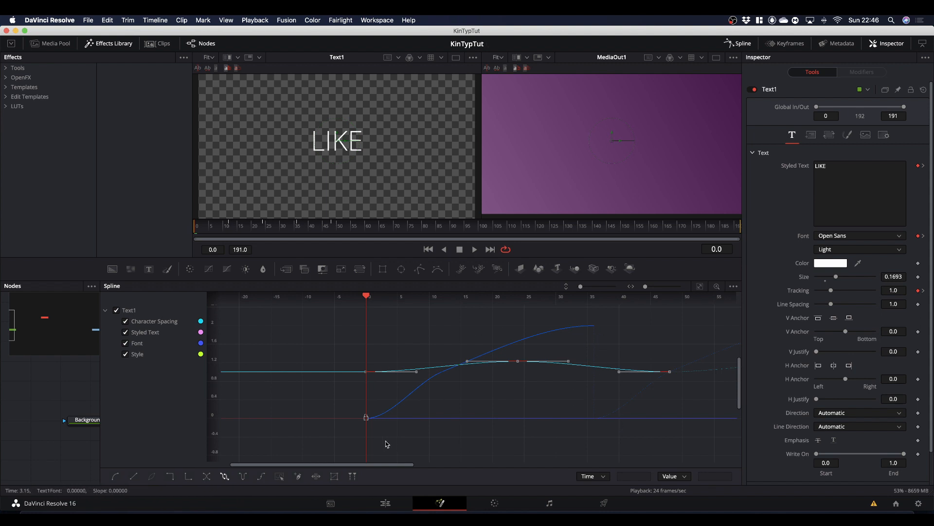
Play the looping text animation from frame 0 to review it, and return to frame 0.
drag(252, 229, 161, 229)
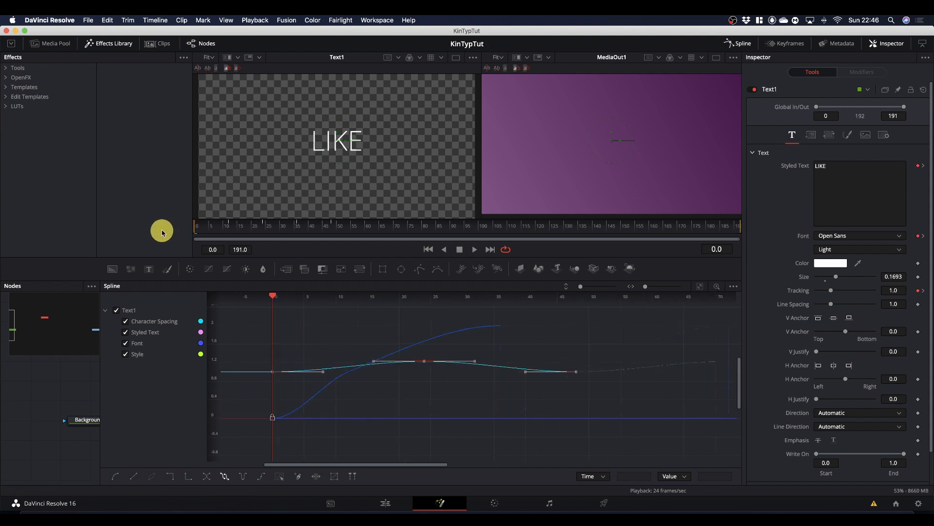
key(space)
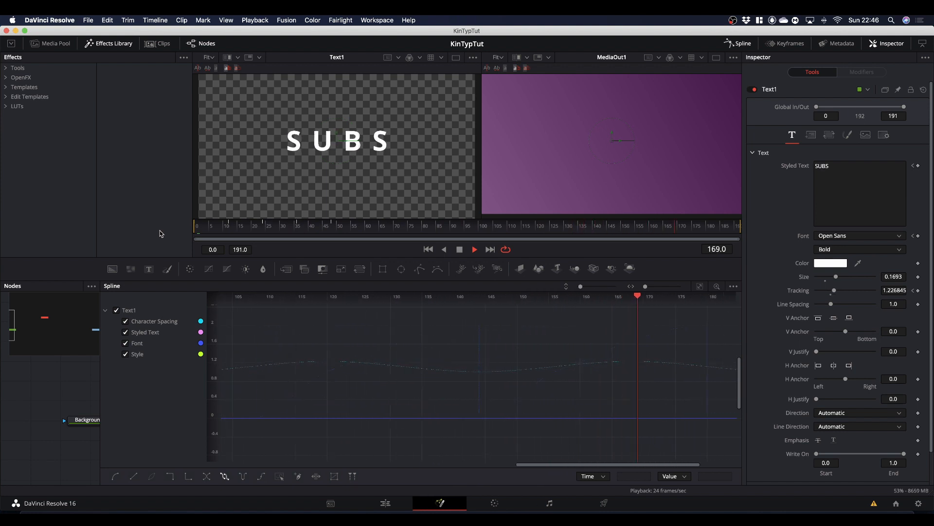
key(space)
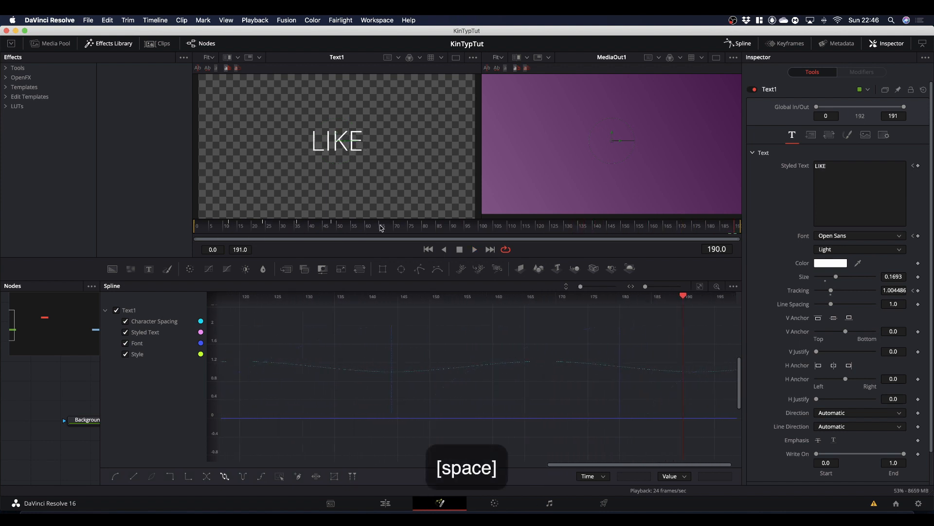
drag(381, 228, 190, 229)
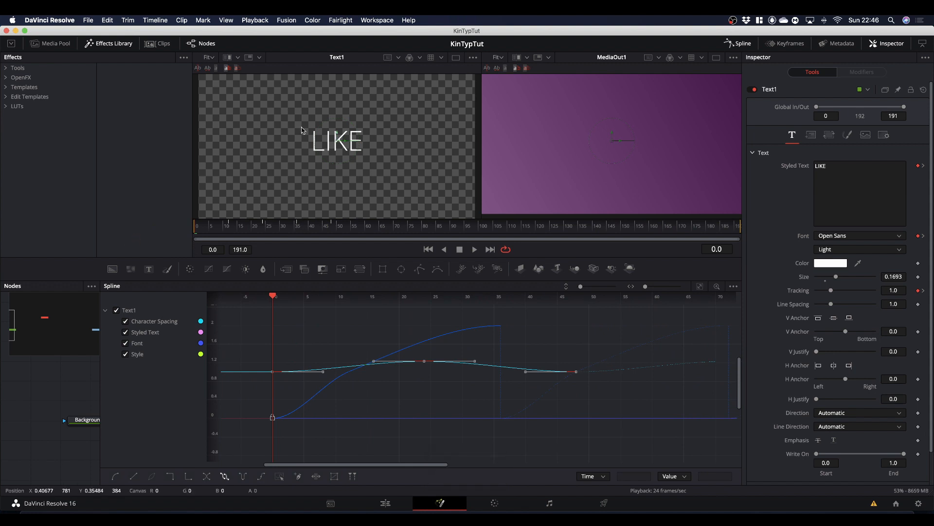
Move the Text1 node up and left in the node graph, and at frame 24 place the SUBS text in the frame's upper-left corner.
click(739, 44)
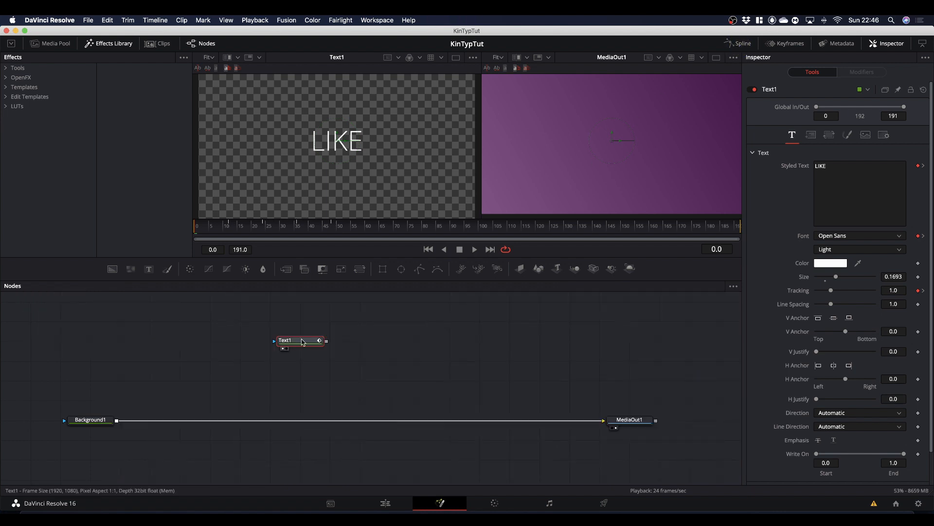
drag(299, 341, 238, 320)
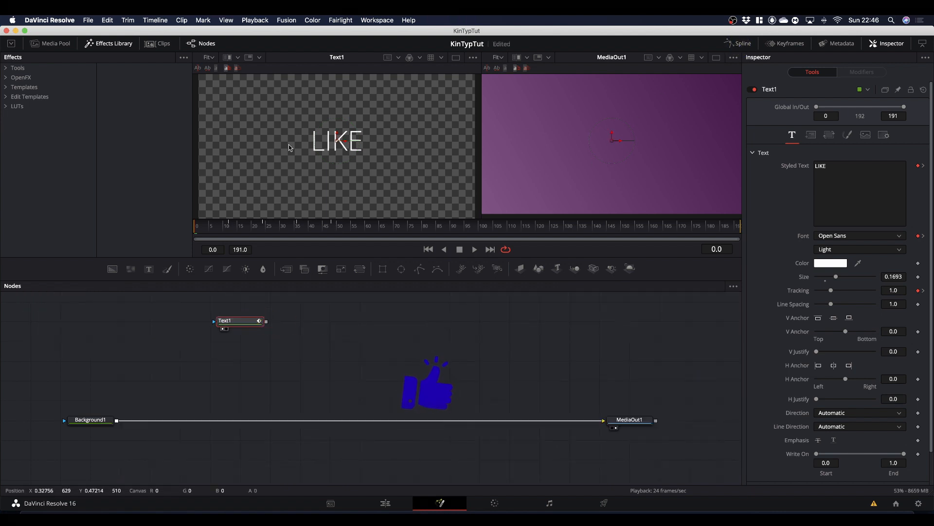
drag(208, 238, 264, 240)
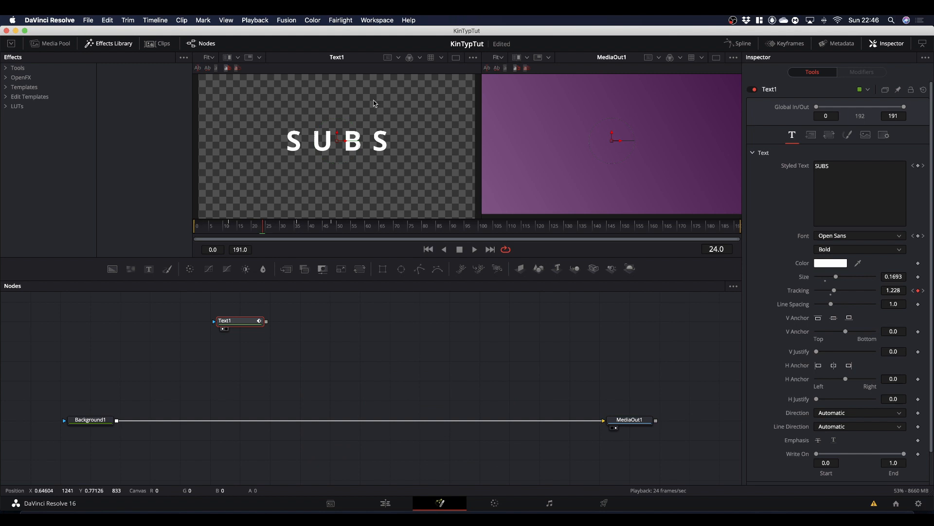
drag(354, 107, 354, 111)
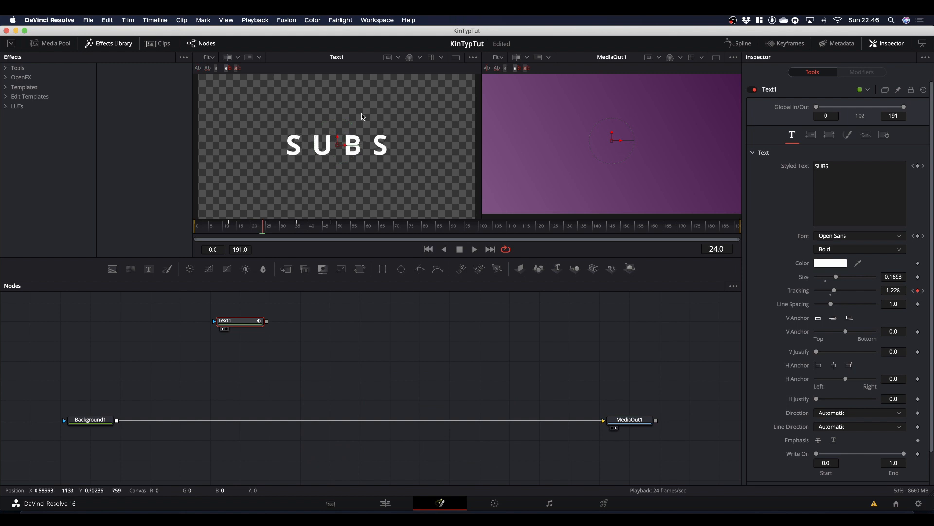
drag(395, 255, 396, 307)
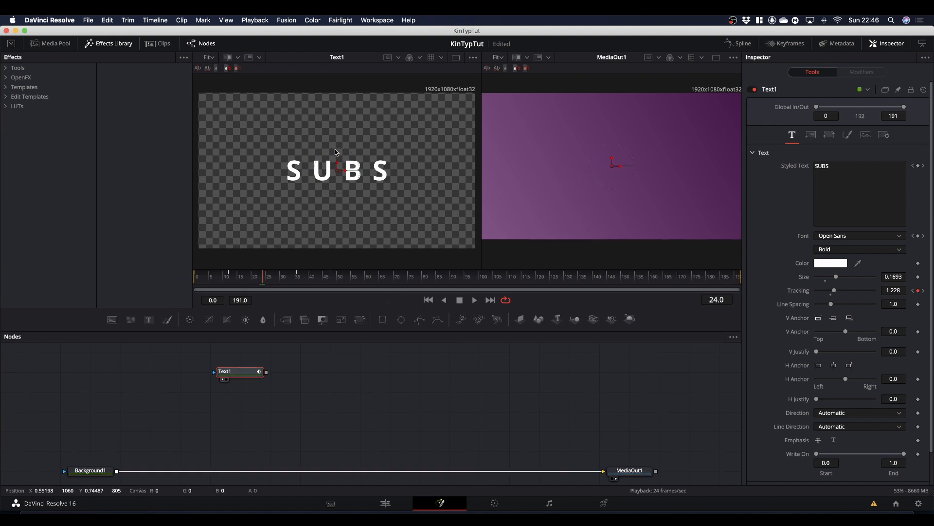
drag(339, 165, 269, 126)
drag(333, 133, 257, 115)
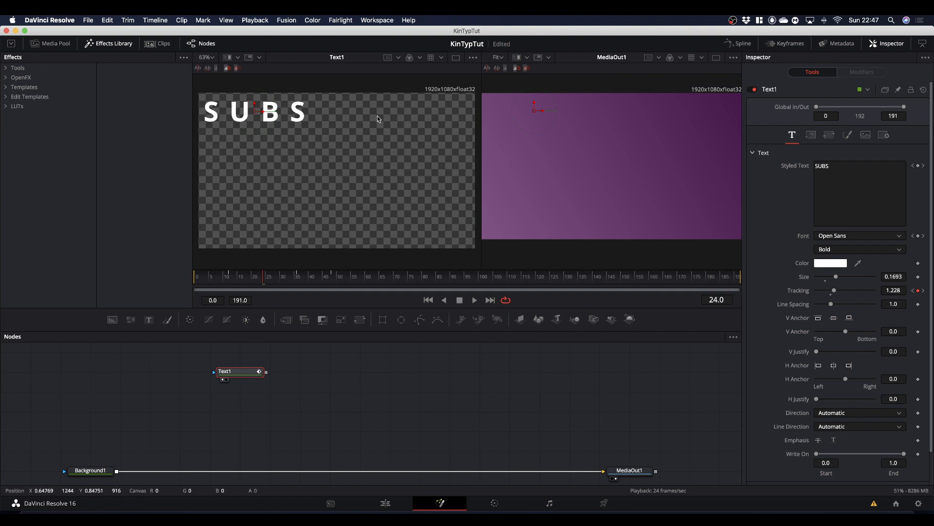
Add a Duplicate node after the Text1 node and place it directly beneath Text1 in the node graph.
click(239, 372)
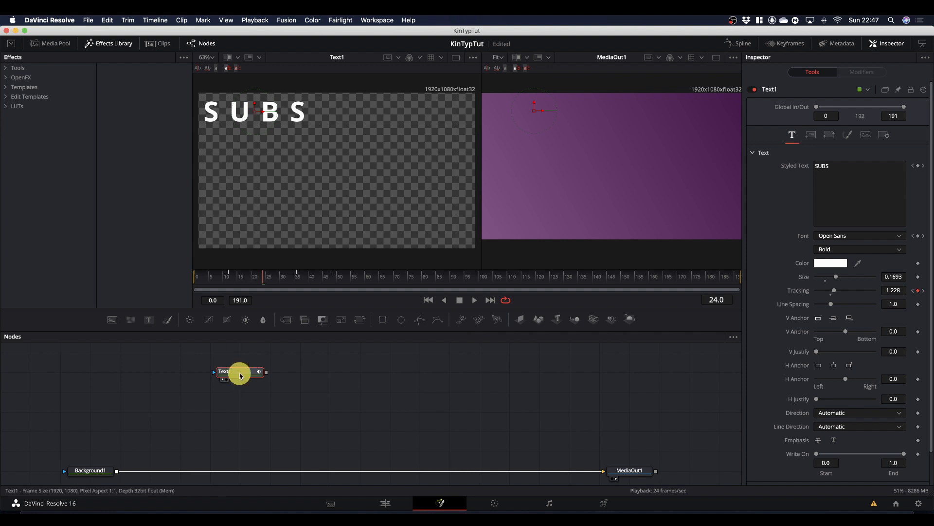
key(shift+space)
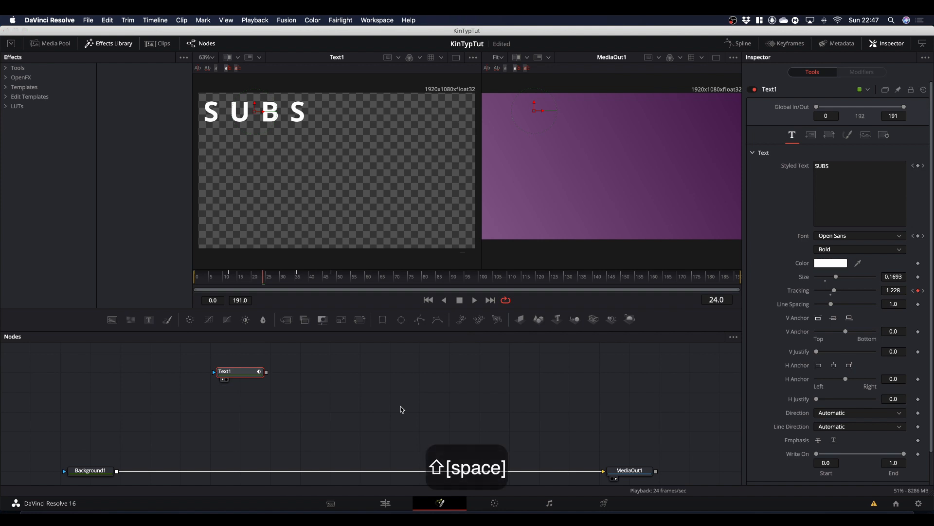
text(dupl)
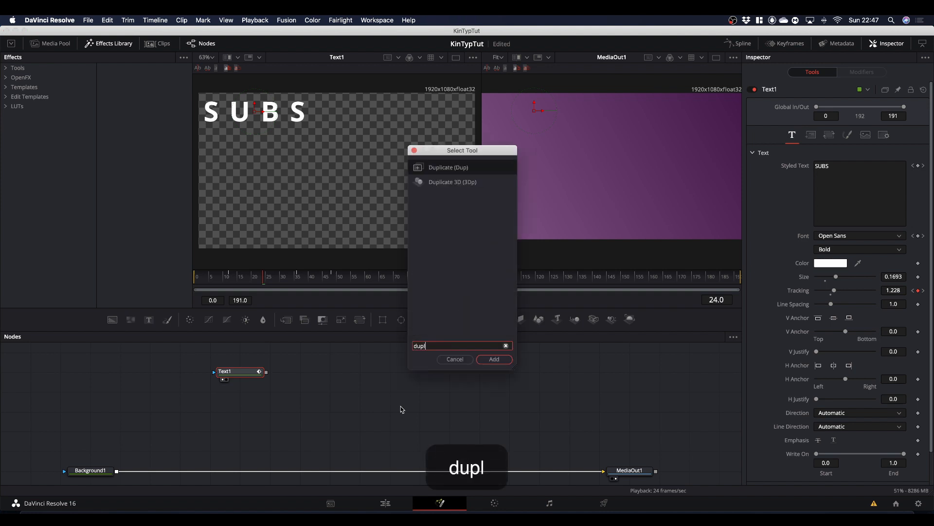
text(icate)
key(Return)
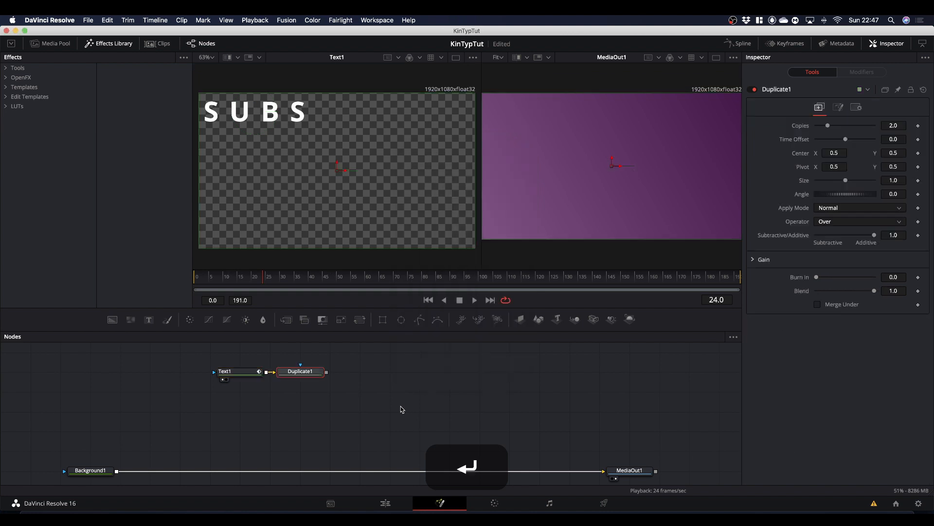
drag(296, 373, 236, 393)
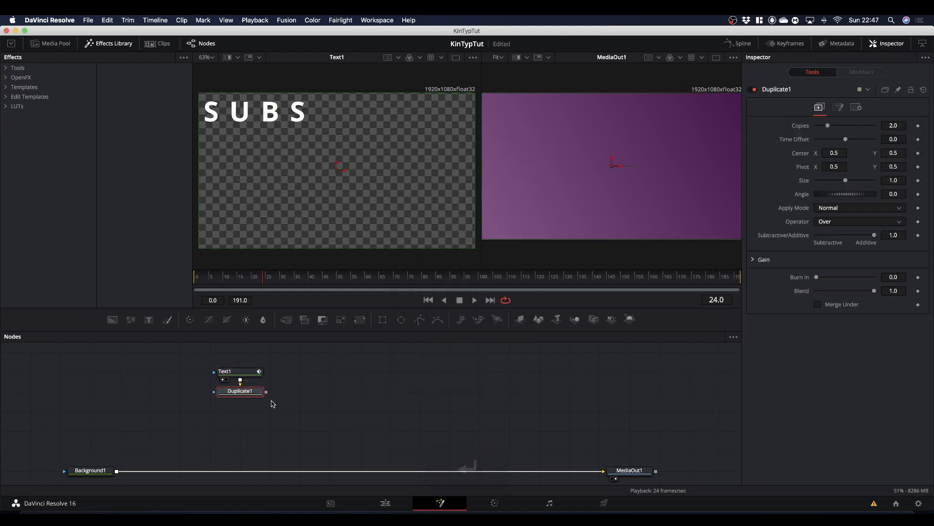
Set Duplicate1 to 3 copies and, with its output shown instead of Text1, spread them horizontally across the frame with Center X about 0.802.
click(246, 398)
click(894, 125)
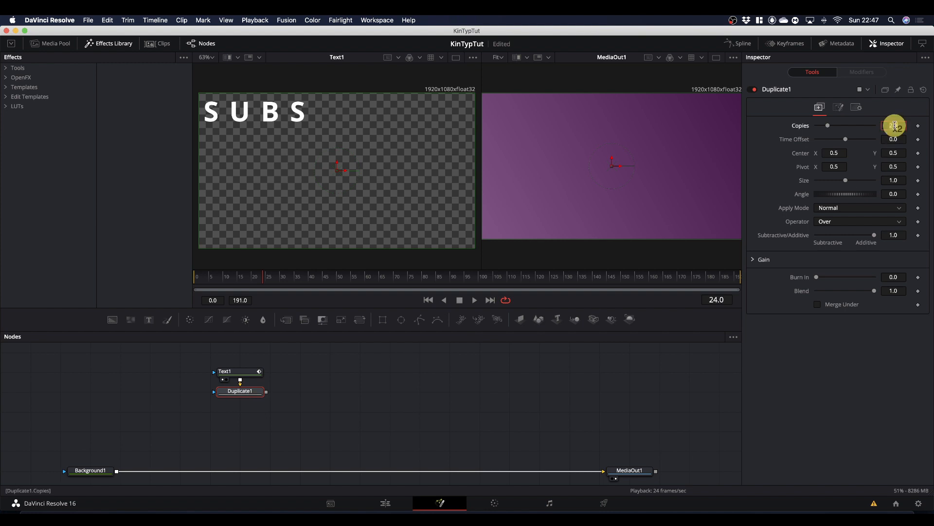
text(3)
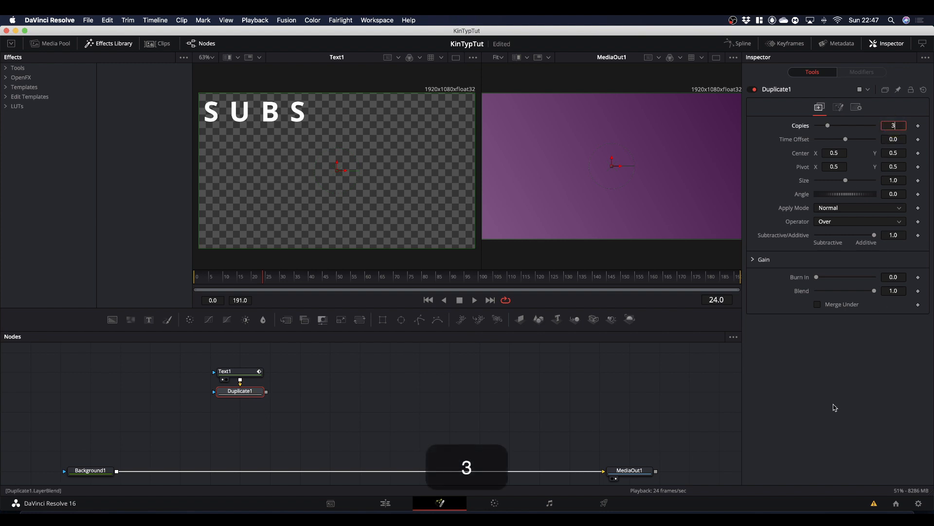
click(834, 405)
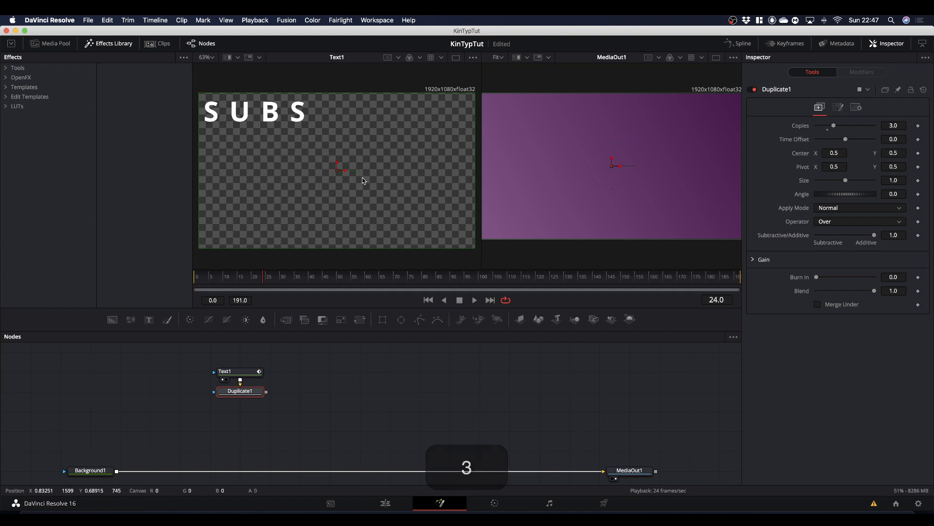
drag(242, 399, 314, 213)
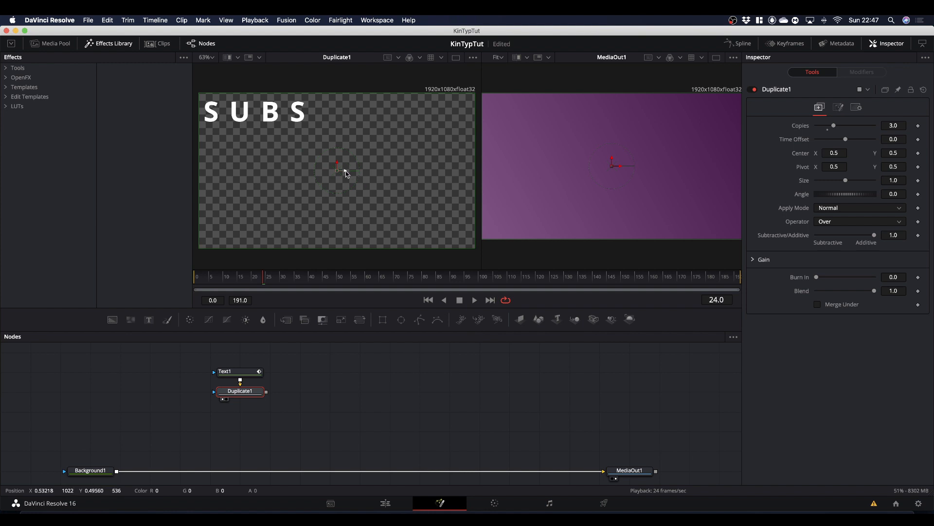
drag(346, 174, 427, 174)
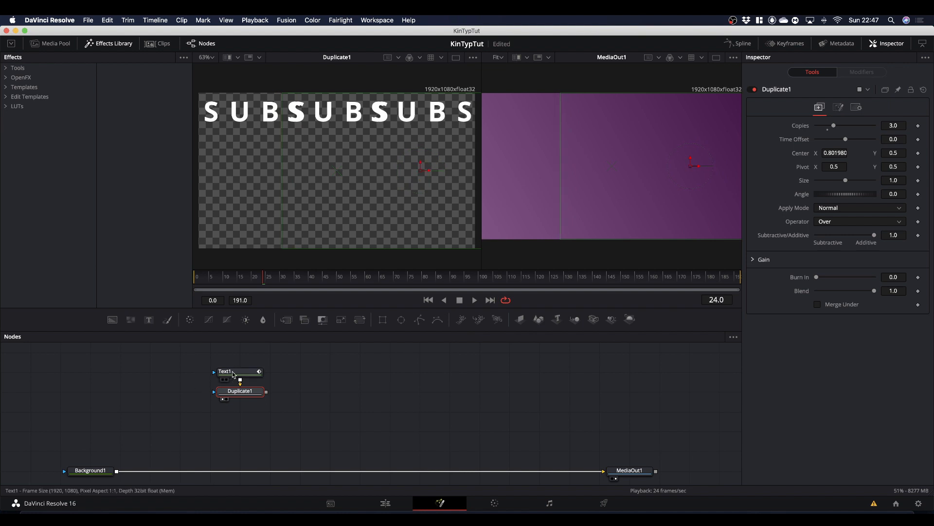
Reduce Text1's size slightly to about 0.1684 so the neighbouring SUBS copies overlap less.
click(233, 372)
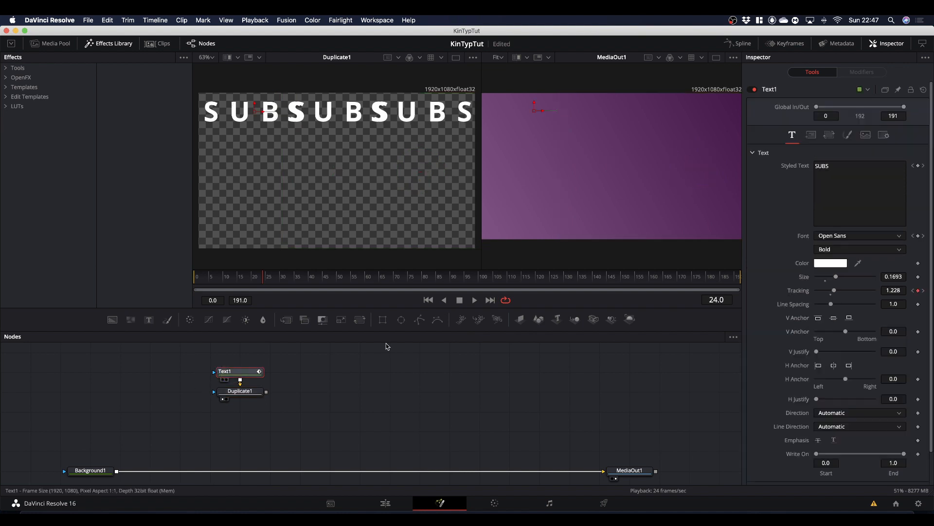
click(898, 276)
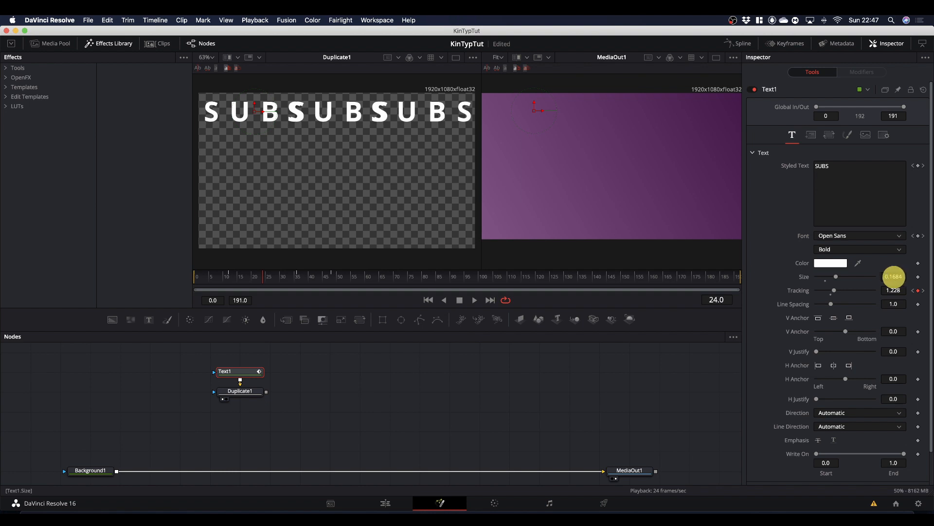